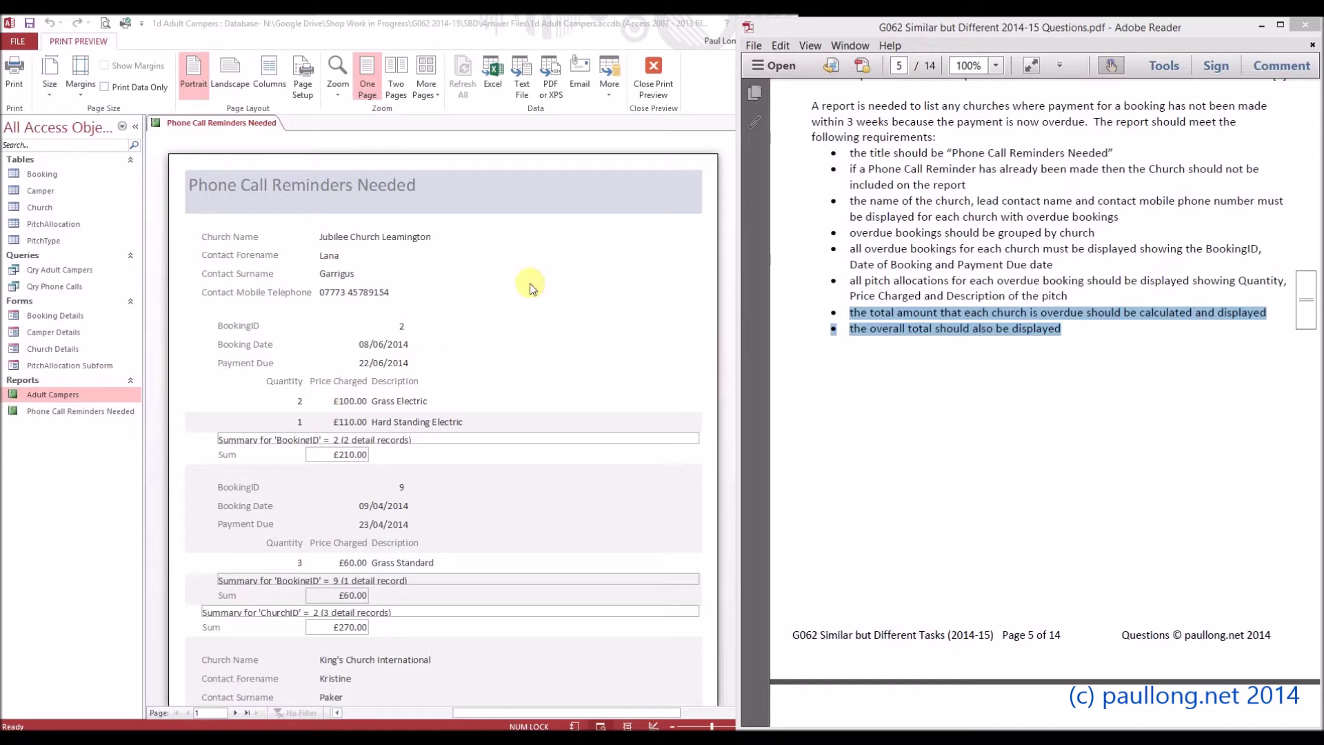
# - Bring Access to the front and return from Print Preview to the report's Design View
pyautogui.click(657, 87)
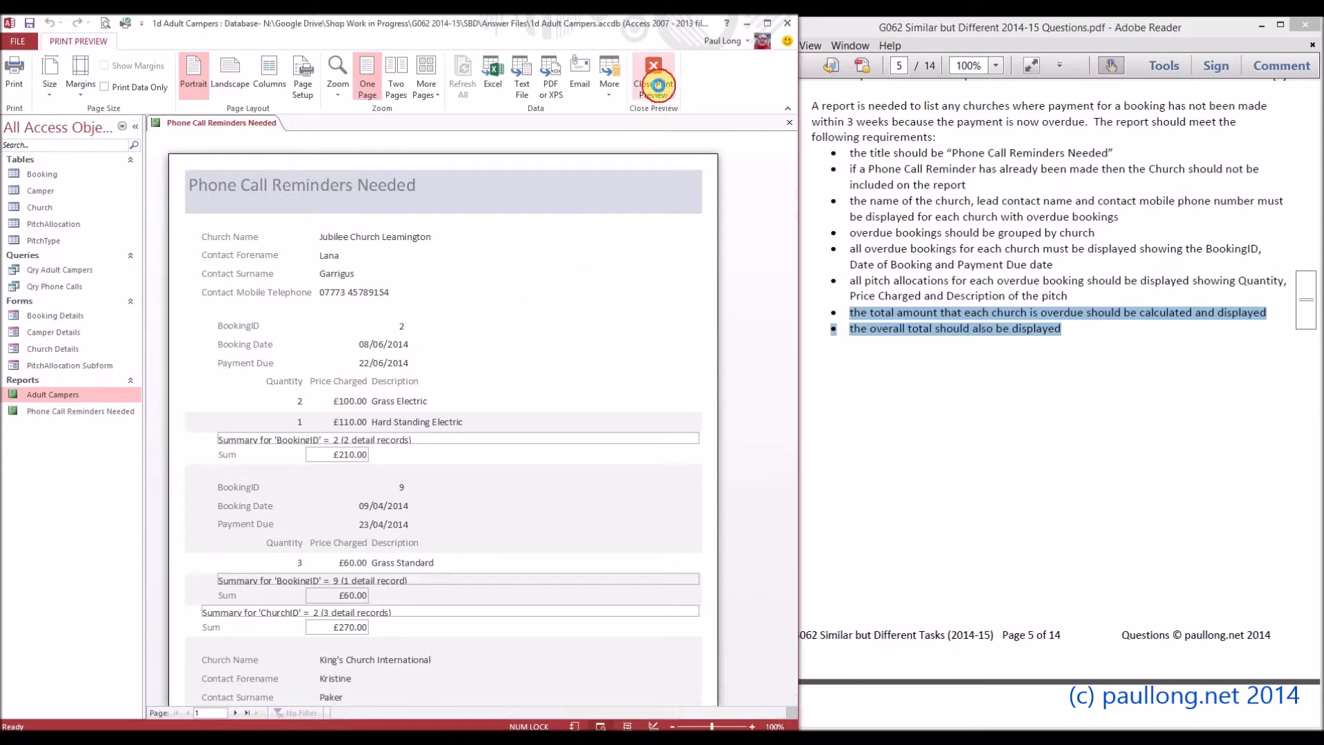
pyautogui.click(655, 85)
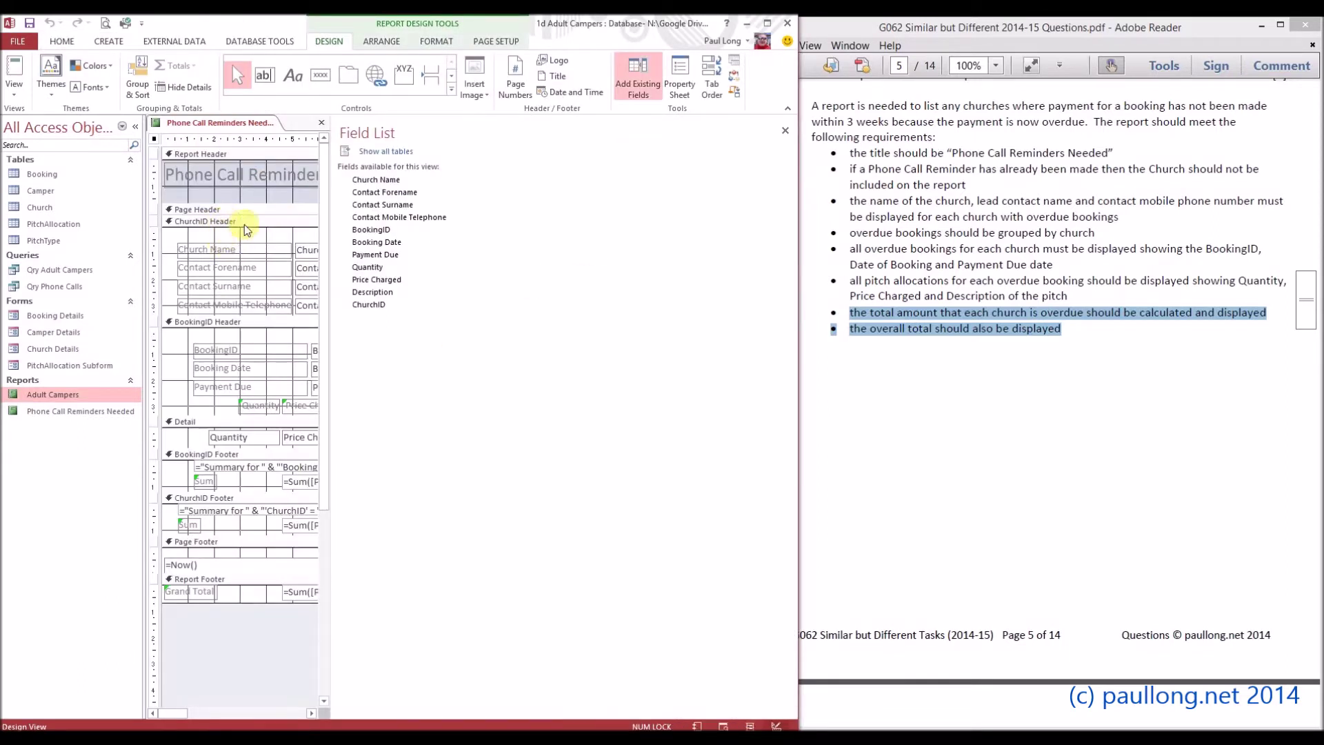
# - Close the field list, shift the church header controls down and add a 'Church' label above them
pyautogui.click(784, 131)
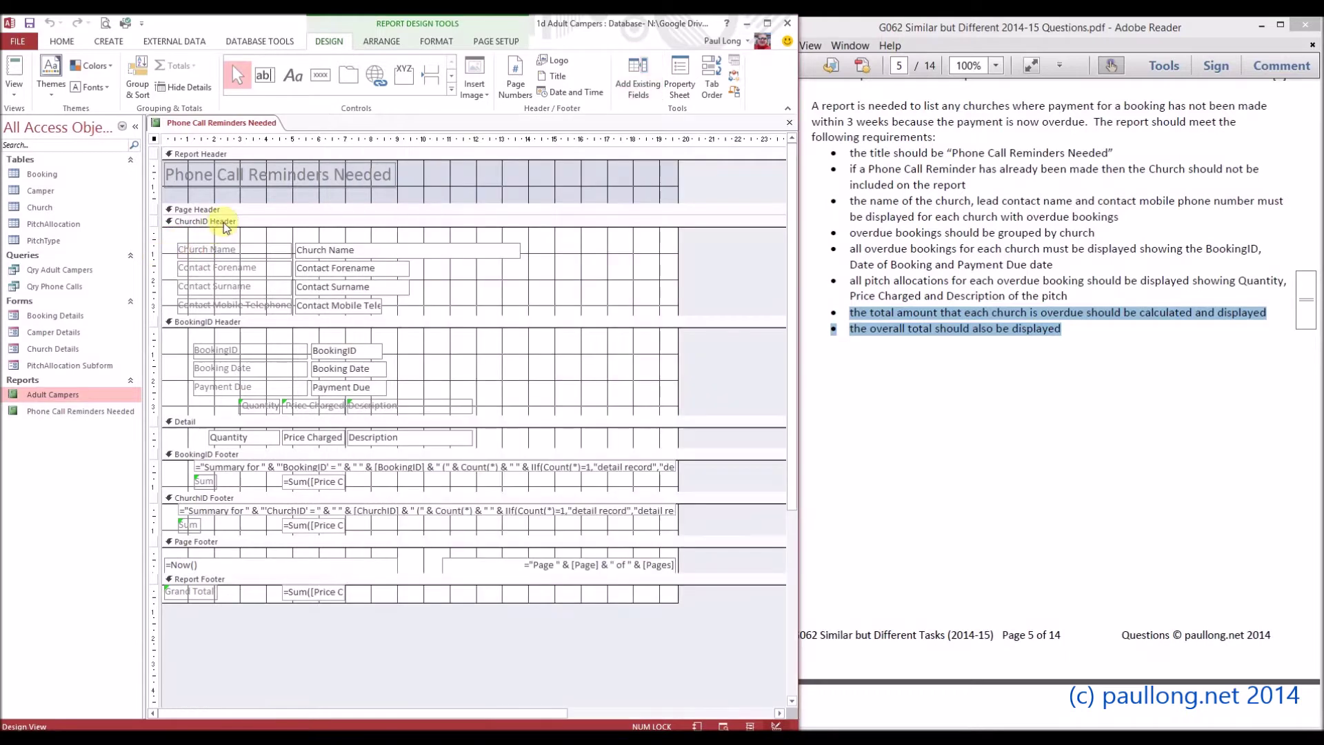
pyautogui.moveTo(216, 237); pyautogui.dragTo(353, 265)
pyautogui.click(357, 255)
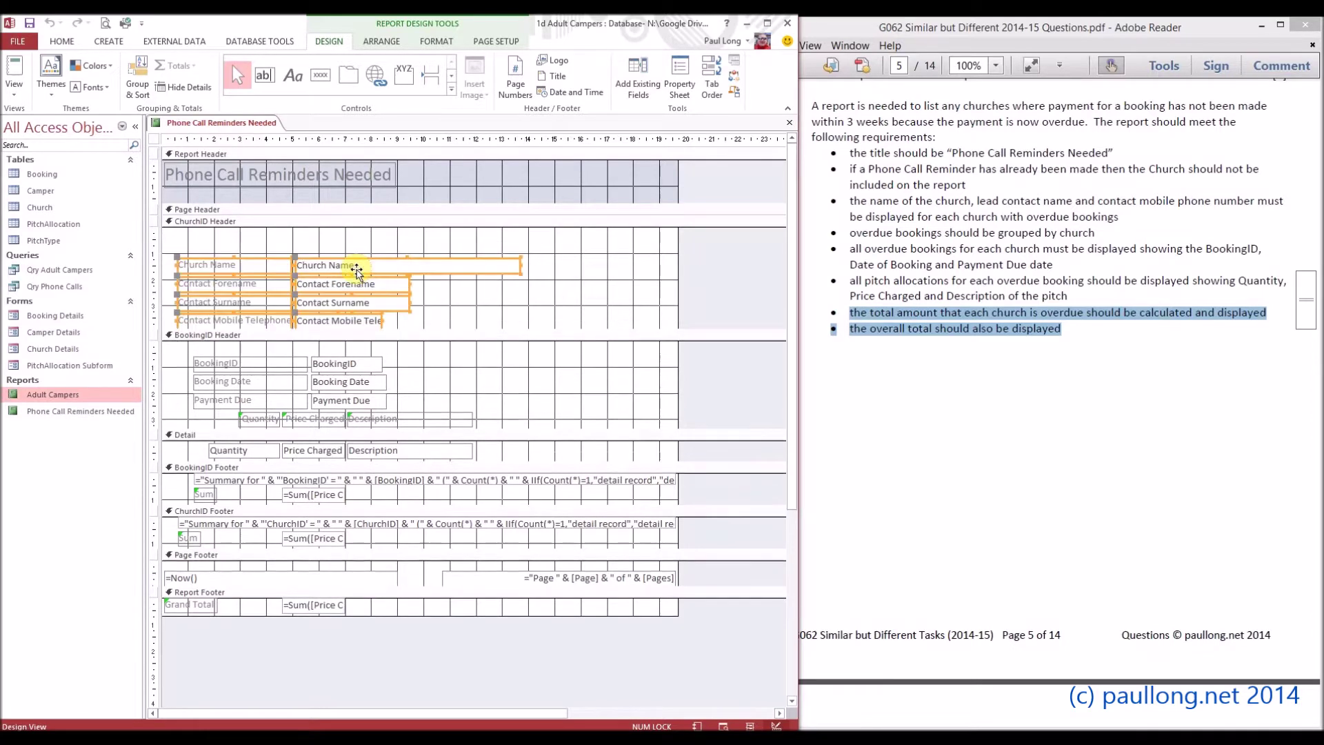
pyautogui.click(293, 74)
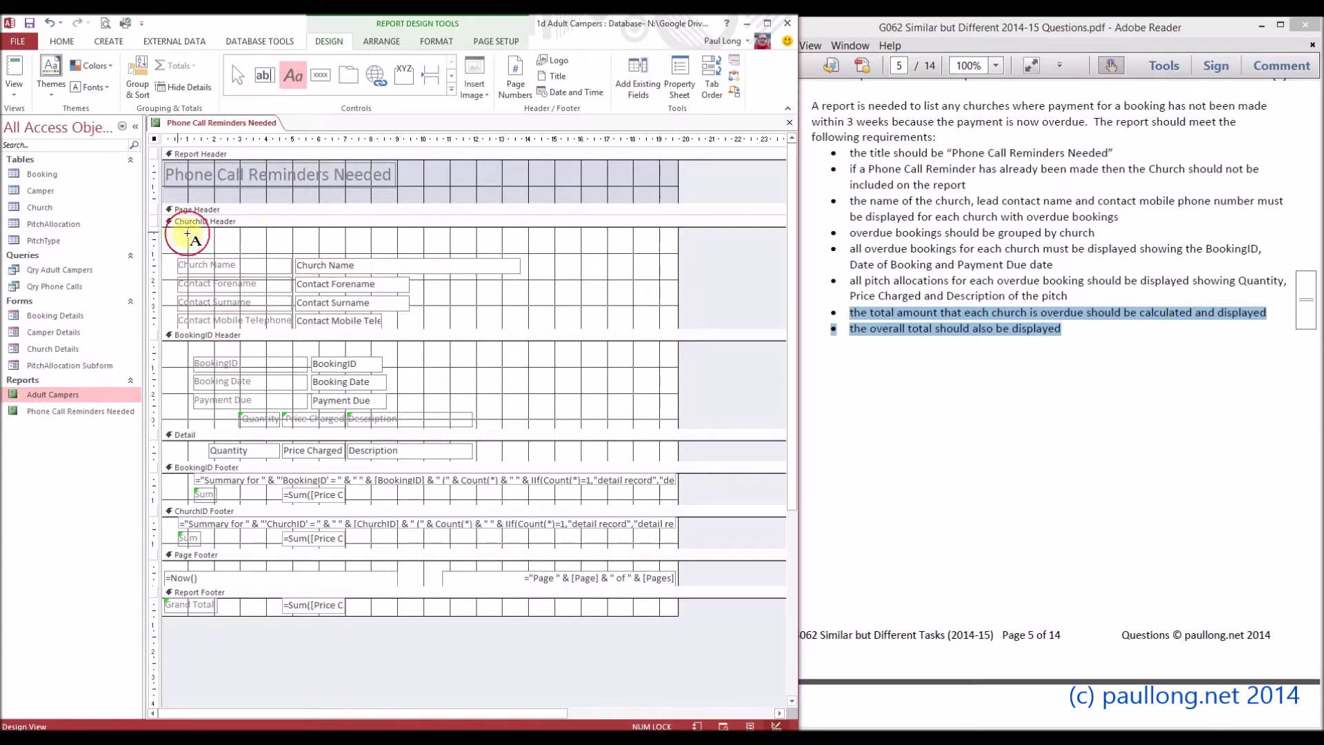
pyautogui.moveTo(179, 233)
pyautogui.mouseDown()
pyautogui.moveTo(296, 258)
pyautogui.moveTo(300, 247)
pyautogui.mouseUp()
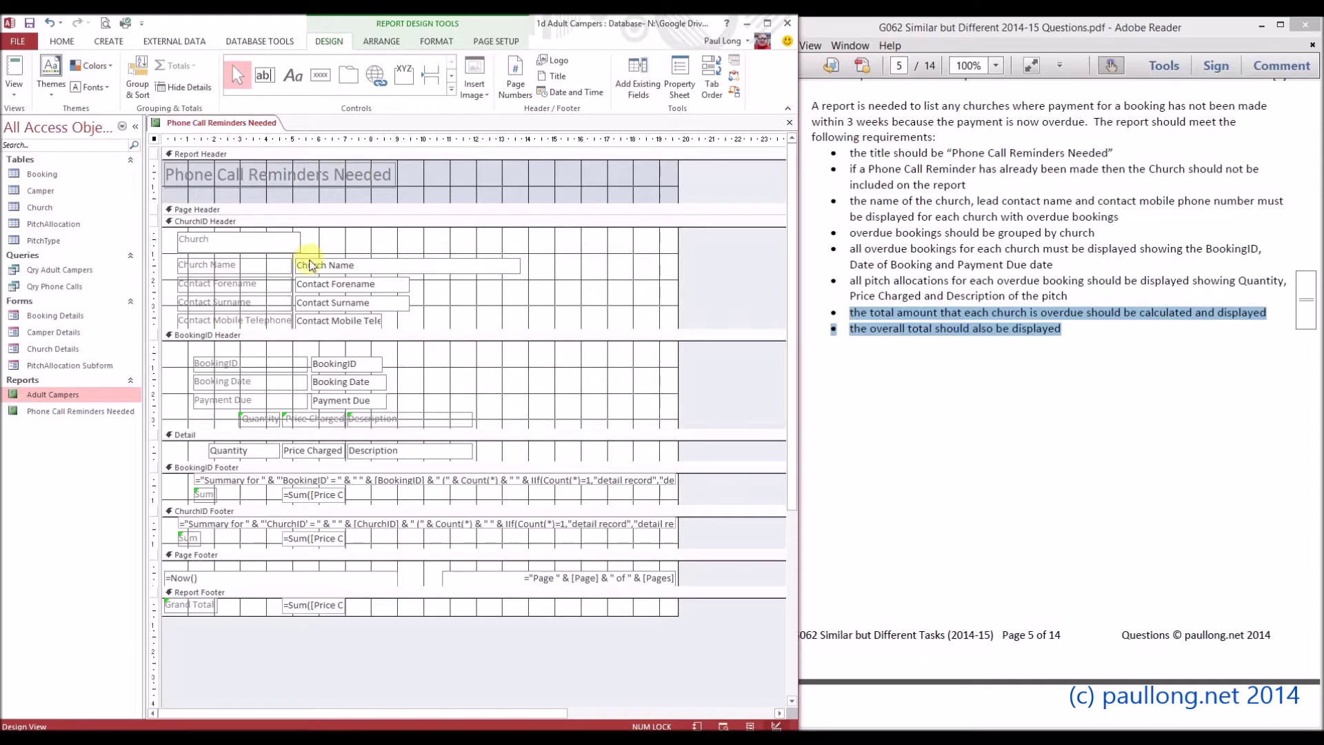
pyautogui.click(469, 388)
# - Move the booking header controls down and add a 'Booking' label above them
pyautogui.moveTo(172, 355); pyautogui.dragTo(420, 428)
pyautogui.moveTo(364, 367); pyautogui.dragTo(363, 375)
pyautogui.click(357, 349)
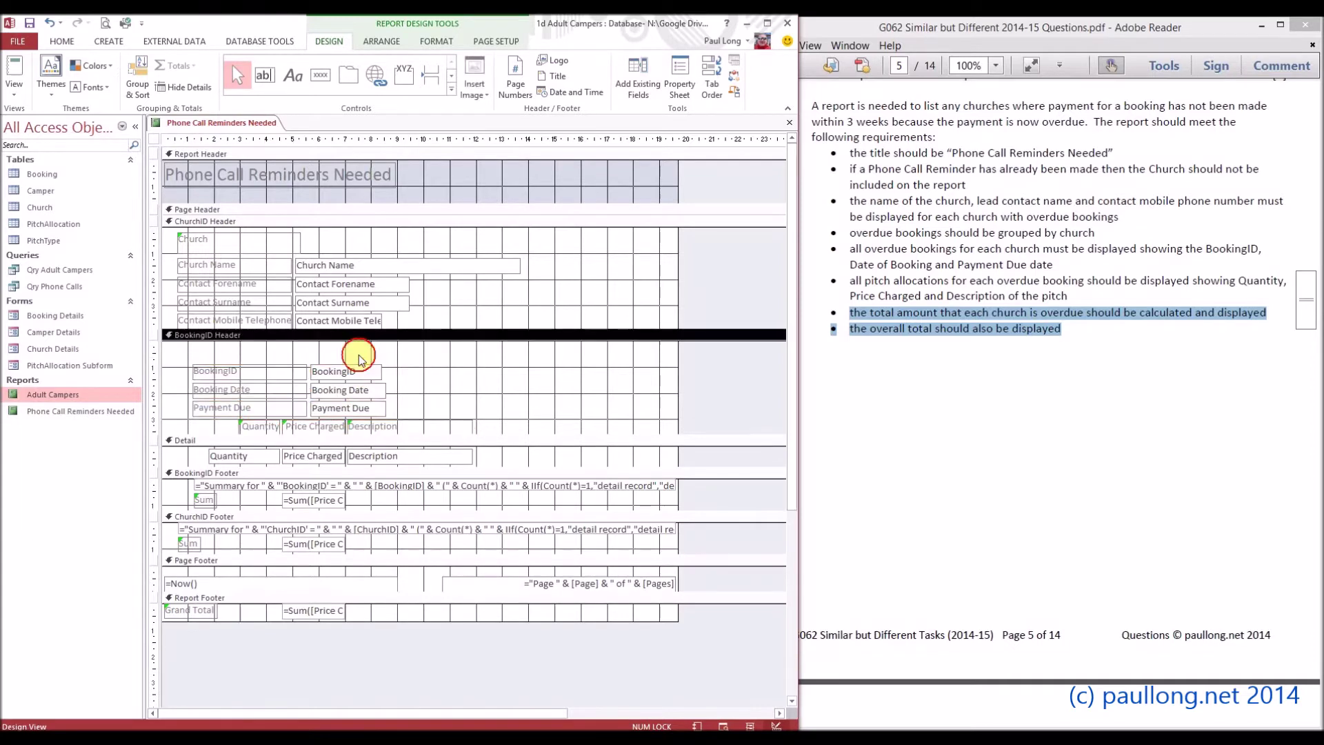
pyautogui.click(298, 84)
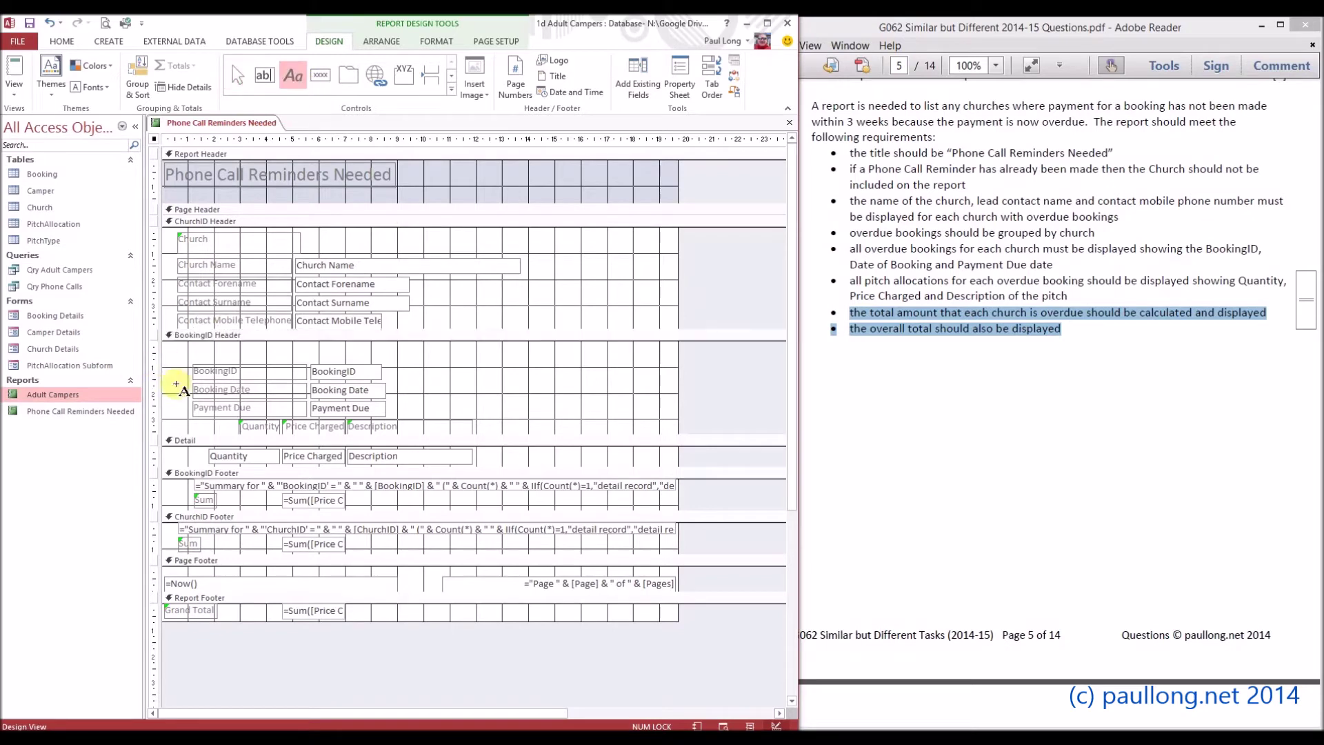
pyautogui.moveTo(192, 345); pyautogui.dragTo(299, 358)
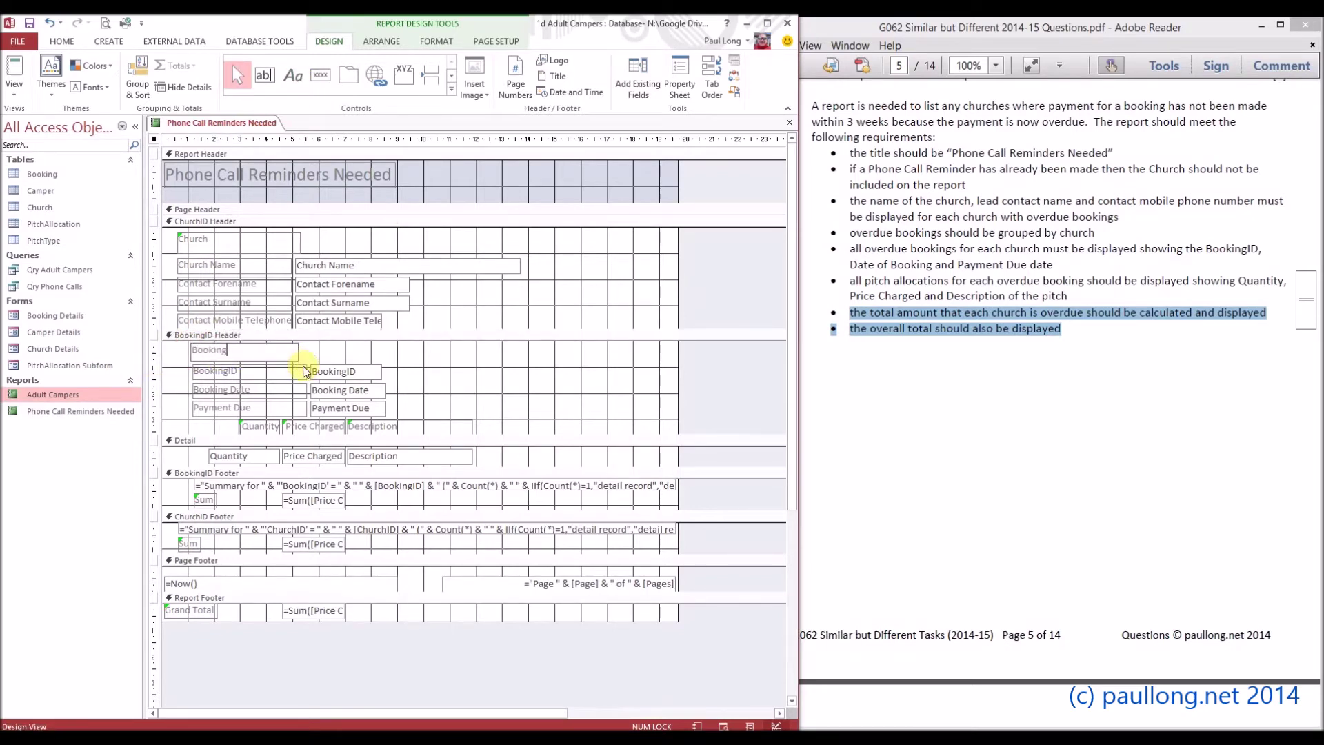
pyautogui.write('Booking')
pyautogui.click(416, 345)
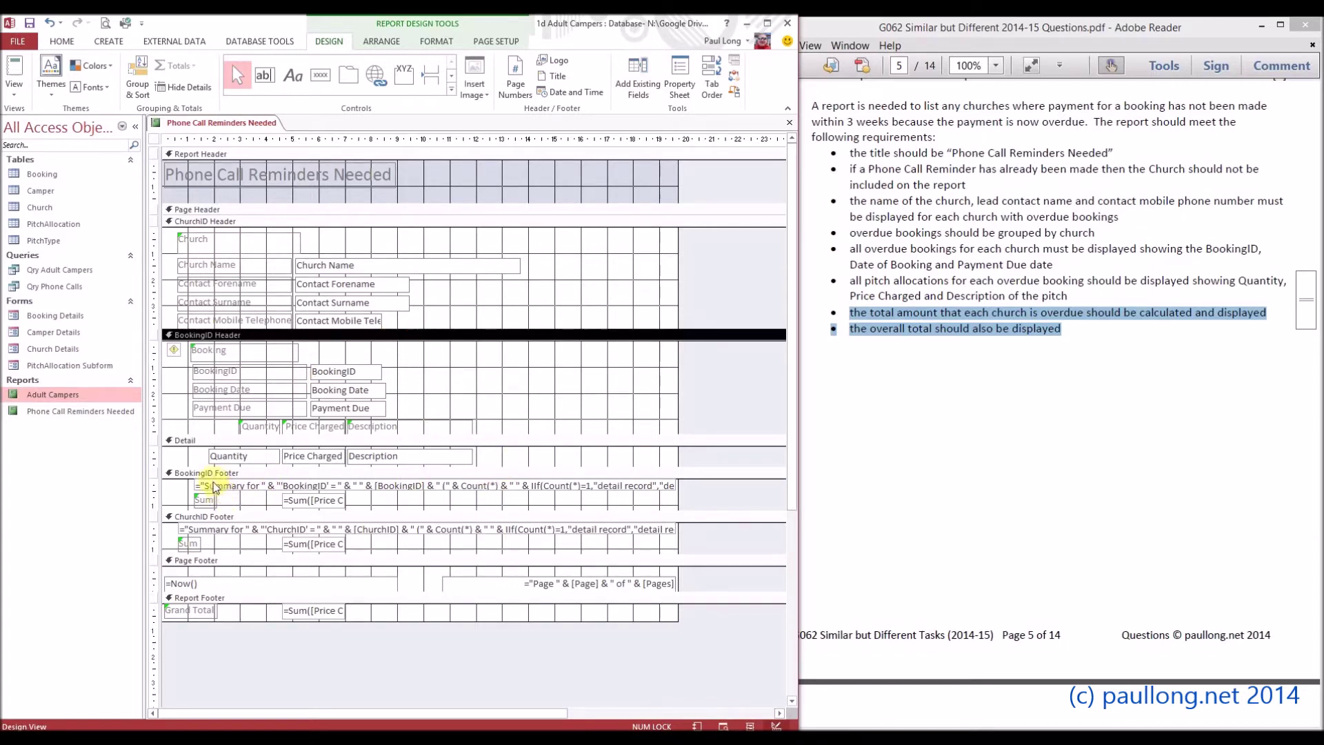
# - Delete the 'Summary for' lines from the BookingID and ChurchID footers
pyautogui.click(249, 486)
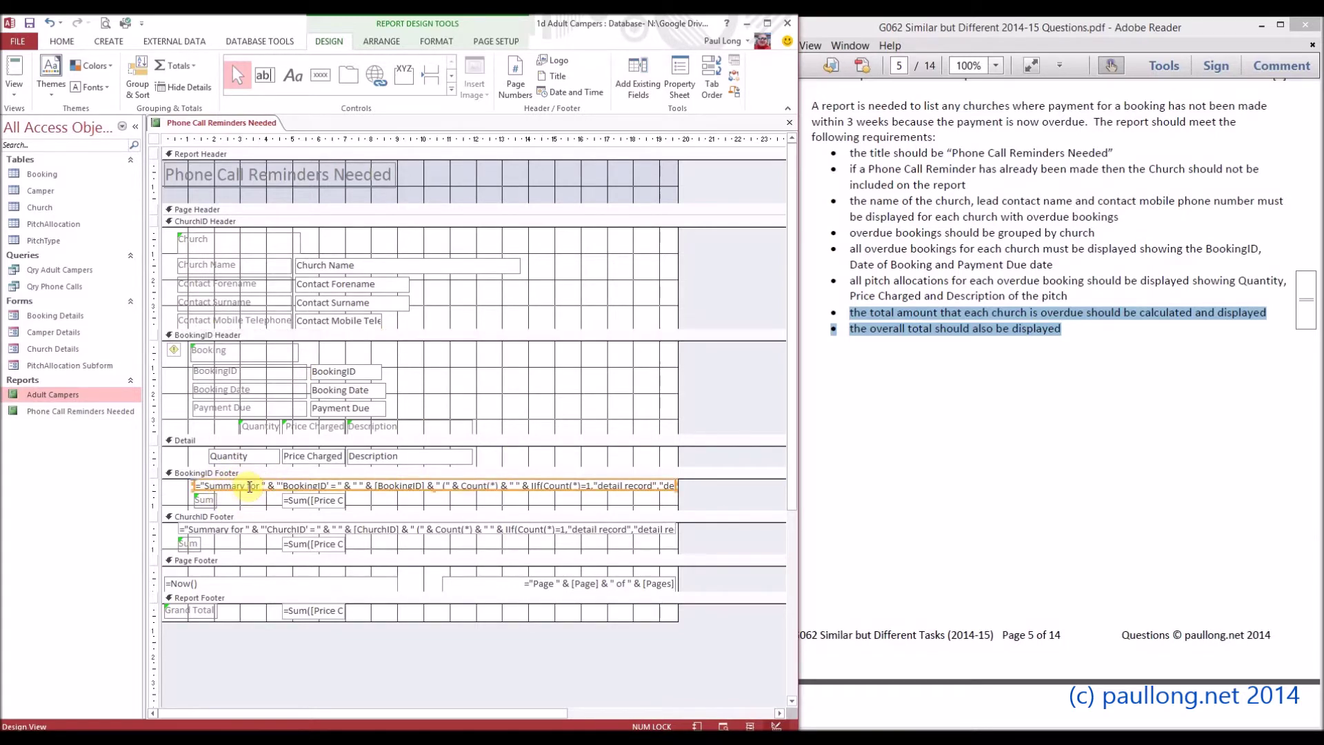
pyautogui.press('Delete')
pyautogui.click(266, 532)
pyautogui.press('Delete')
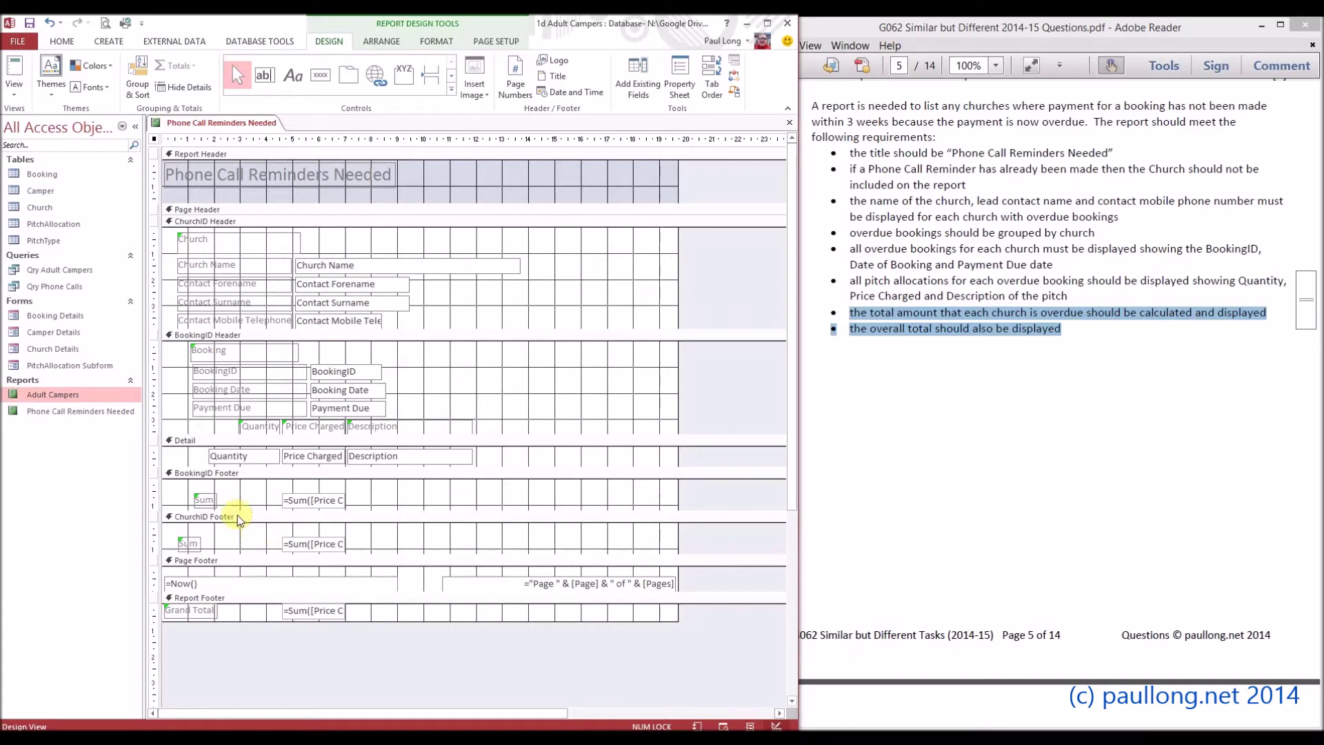
# - Relabel the footer sums 'Total for Booking' and 'Total for Church'
pyautogui.click(207, 500)
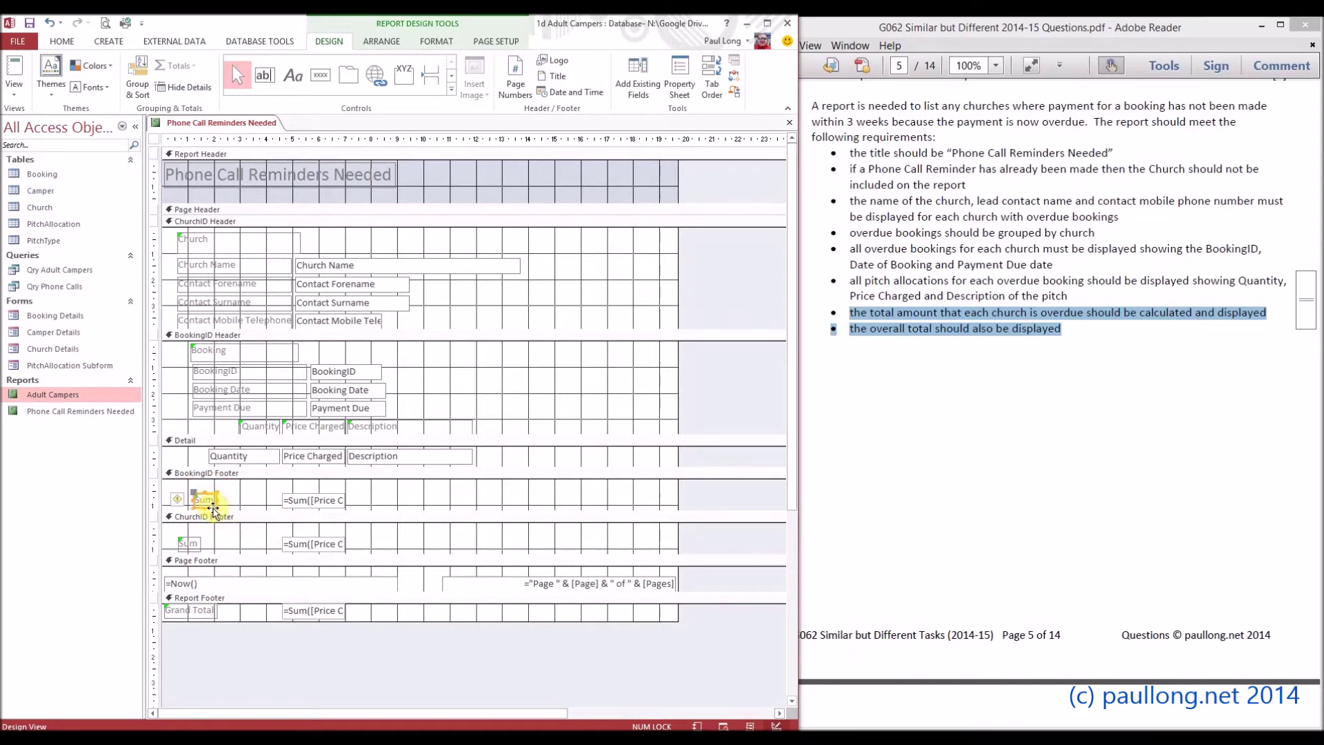
pyautogui.click(208, 500)
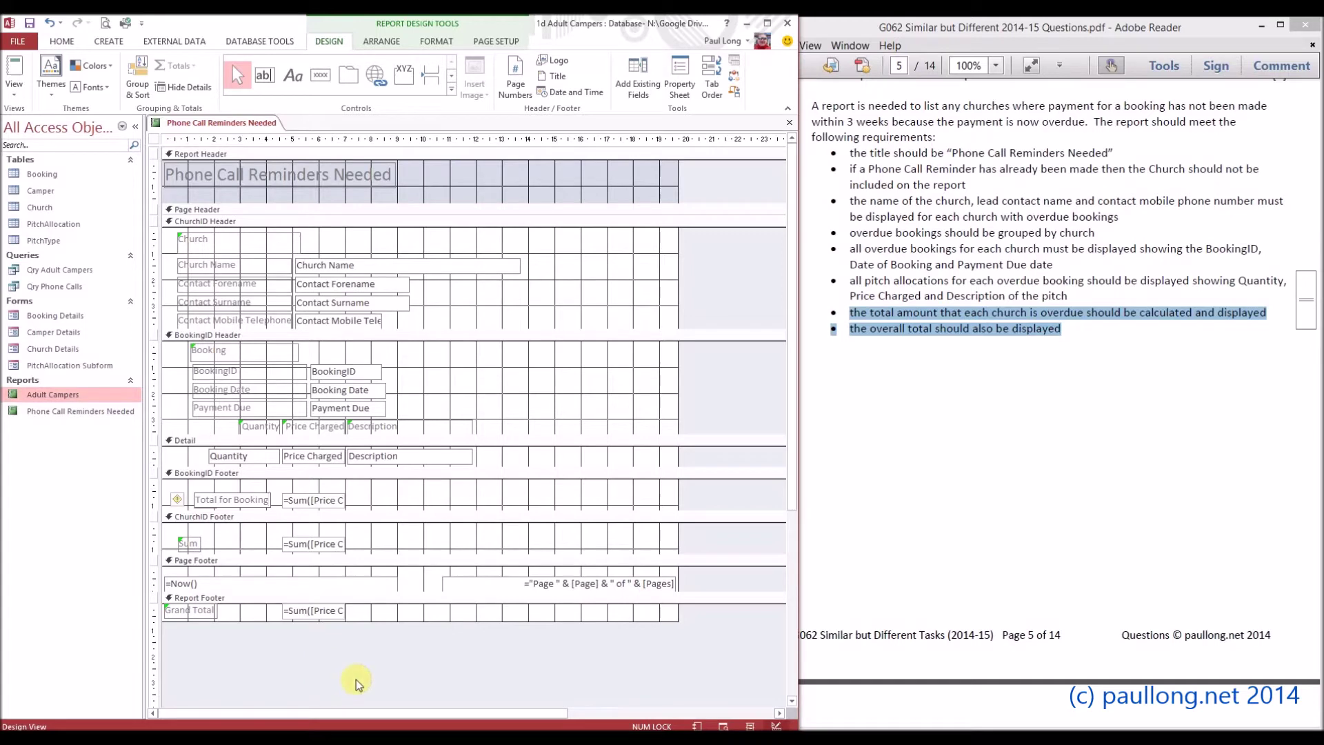
pyautogui.click(190, 546)
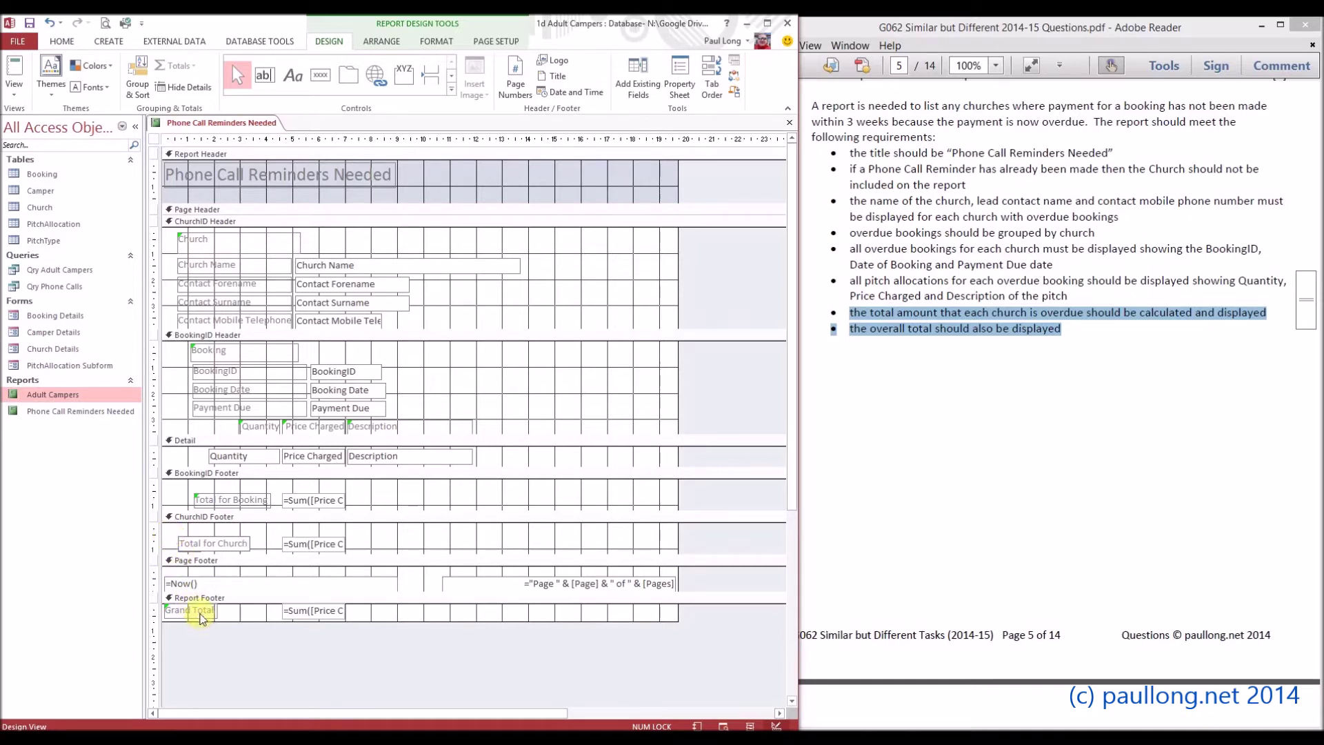
pyautogui.click(199, 616)
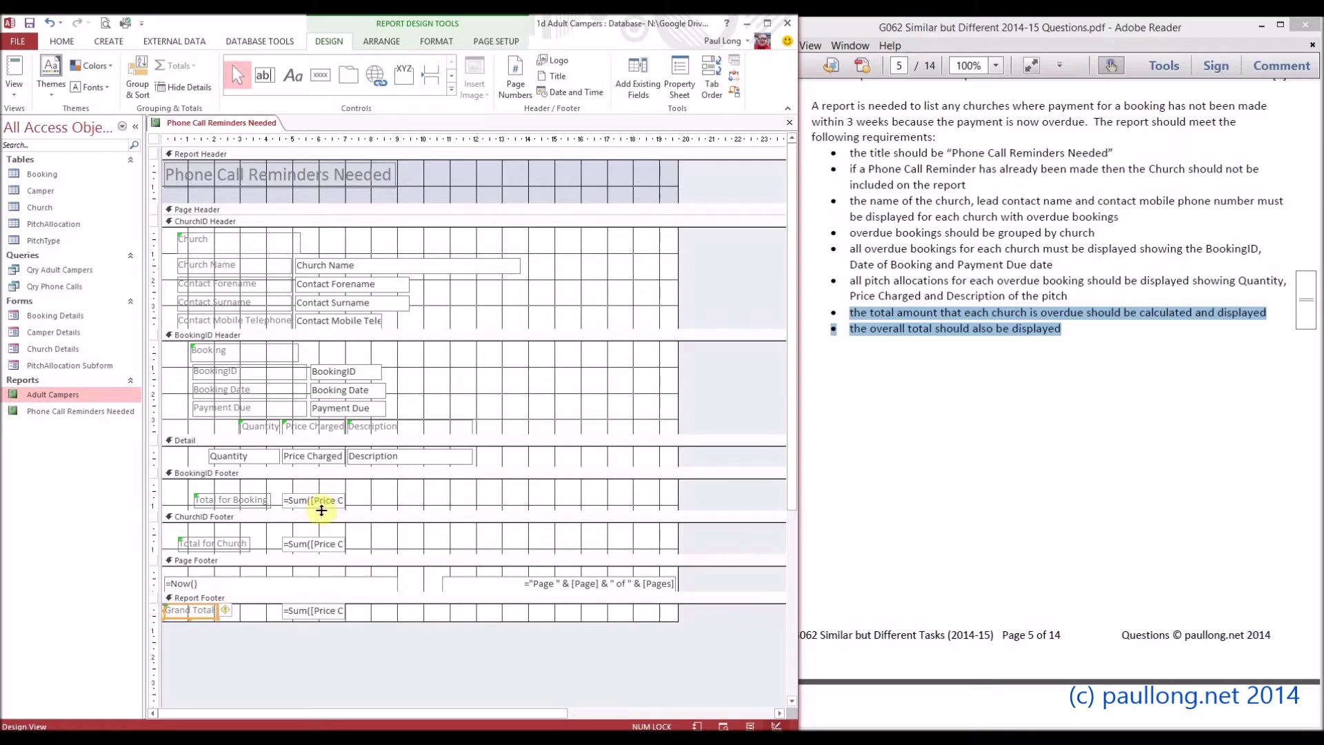
# - Change the booking footer total to =Sum([Price Charged]*[Quantity])
pyautogui.click(317, 500)
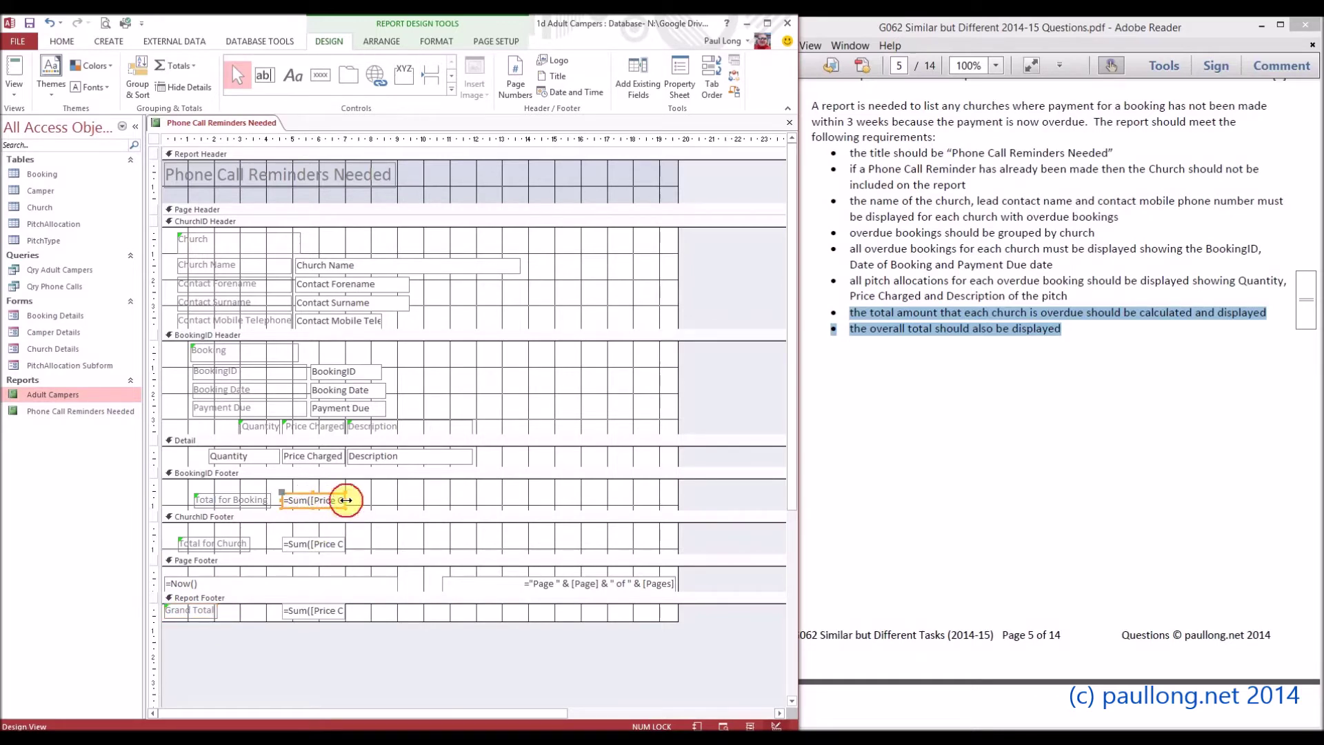
pyautogui.moveTo(346, 500); pyautogui.dragTo(430, 500)
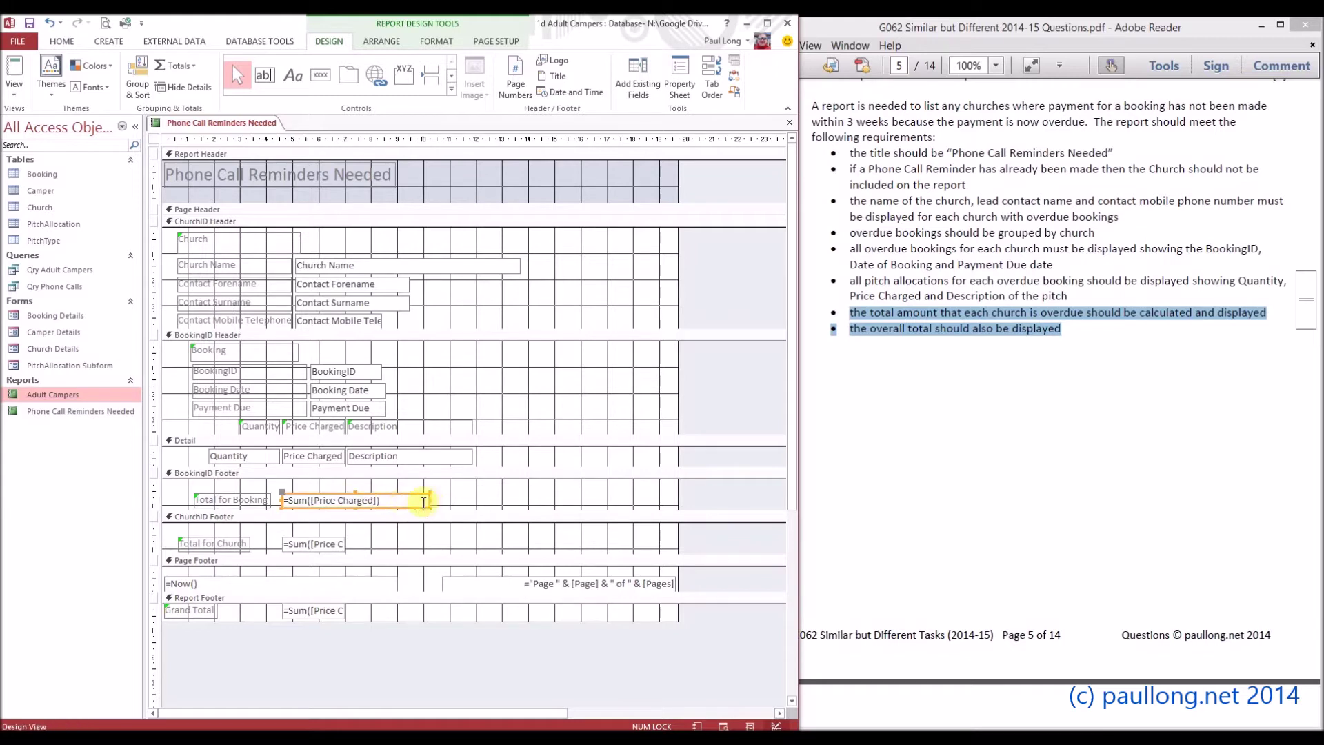
pyautogui.moveTo(427, 500); pyautogui.dragTo(447, 500)
pyautogui.click(377, 500)
pyautogui.click(422, 555)
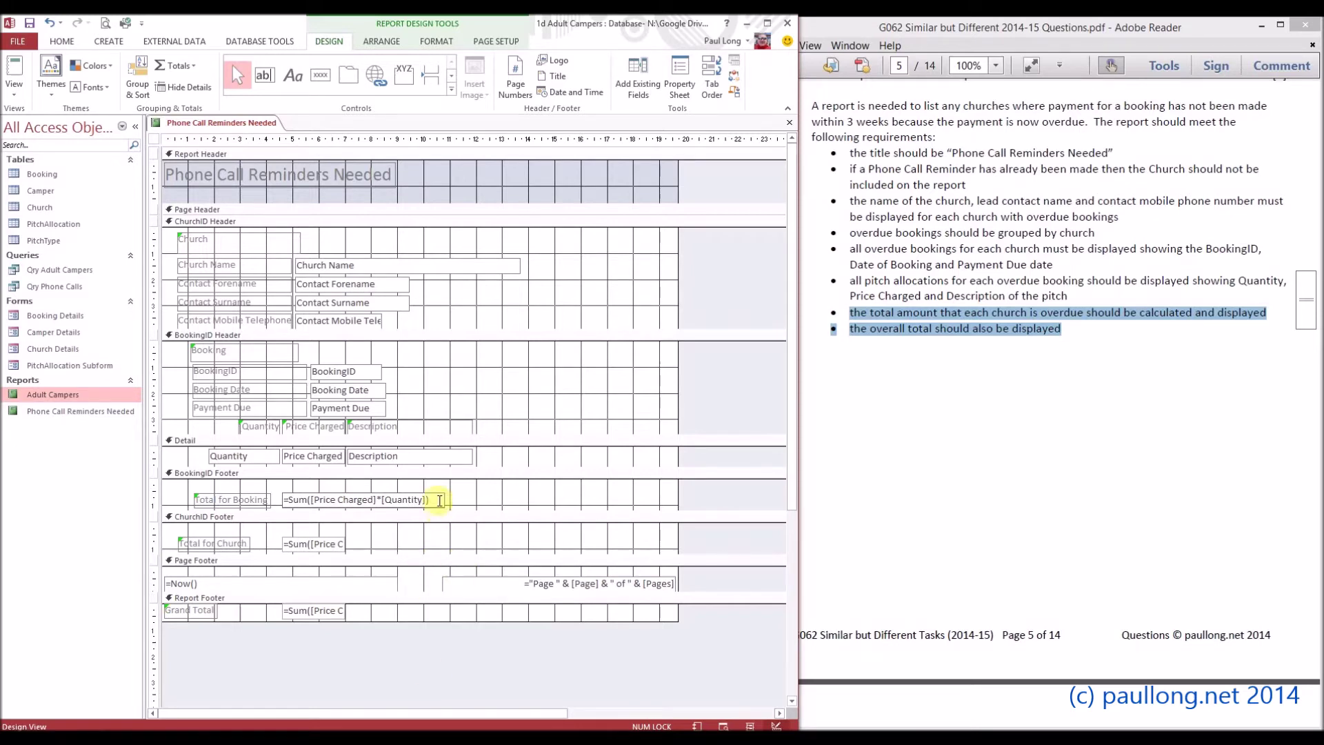
pyautogui.moveTo(428, 500); pyautogui.dragTo(229, 490)
pyautogui.click(482, 497)
pyautogui.click(404, 498)
pyautogui.moveTo(445, 497); pyautogui.dragTo(345, 496)
# - Change the church footer total to the same Price Charged times Quantity sum and check the grand total
pyautogui.click(290, 544)
pyautogui.click(291, 544)
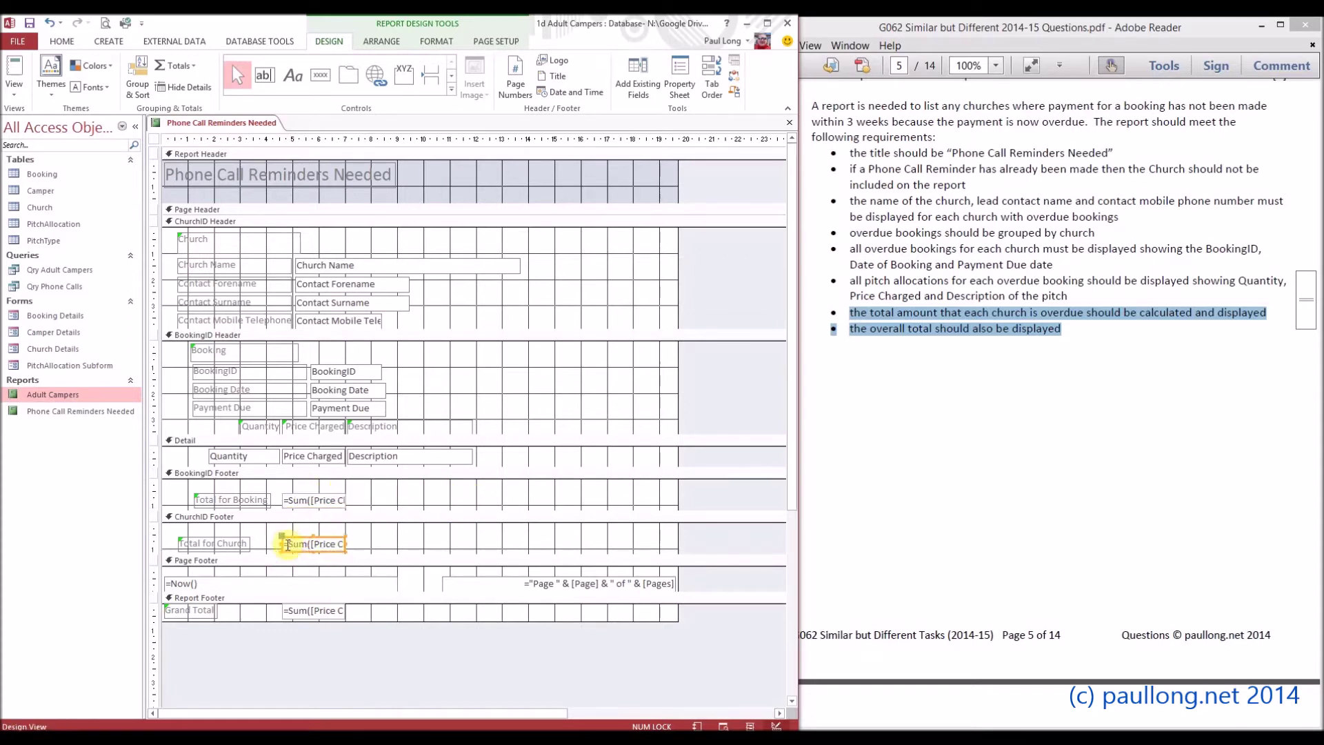
pyautogui.moveTo(290, 544); pyautogui.dragTo(373, 541)
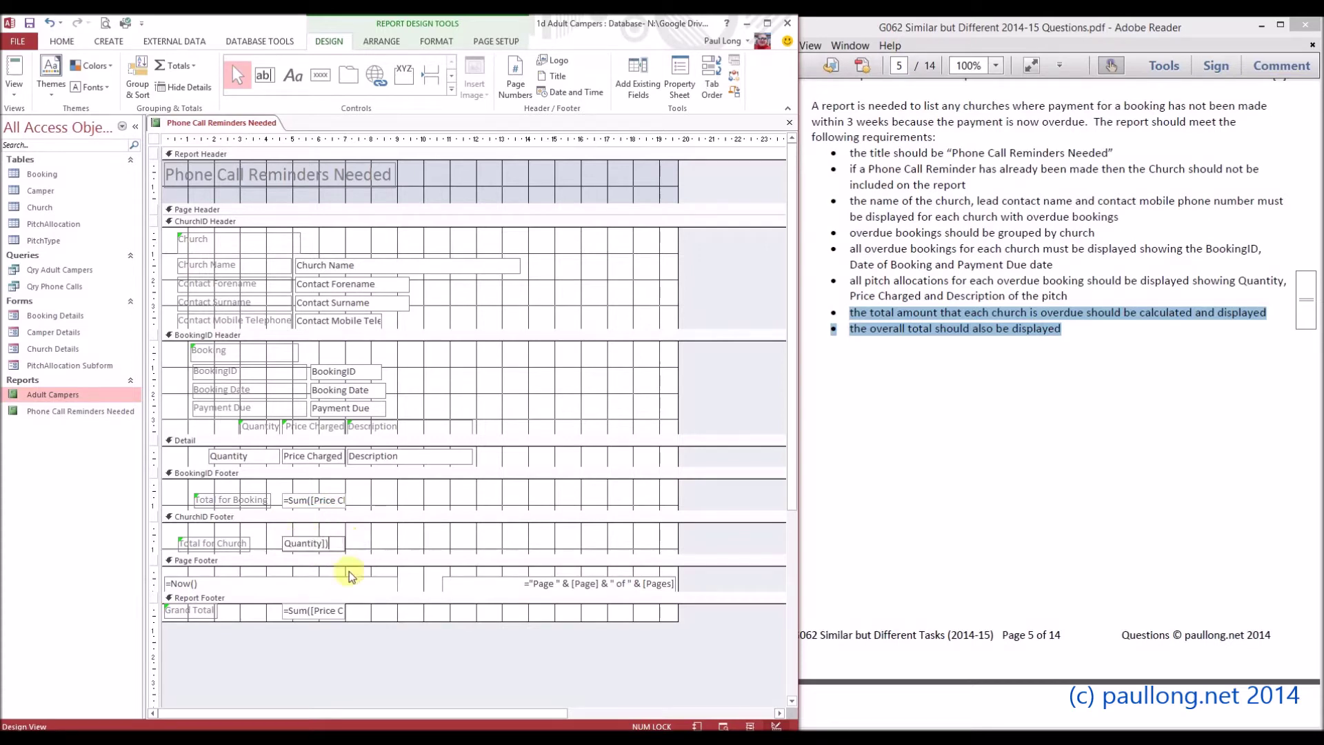
pyautogui.click(296, 610)
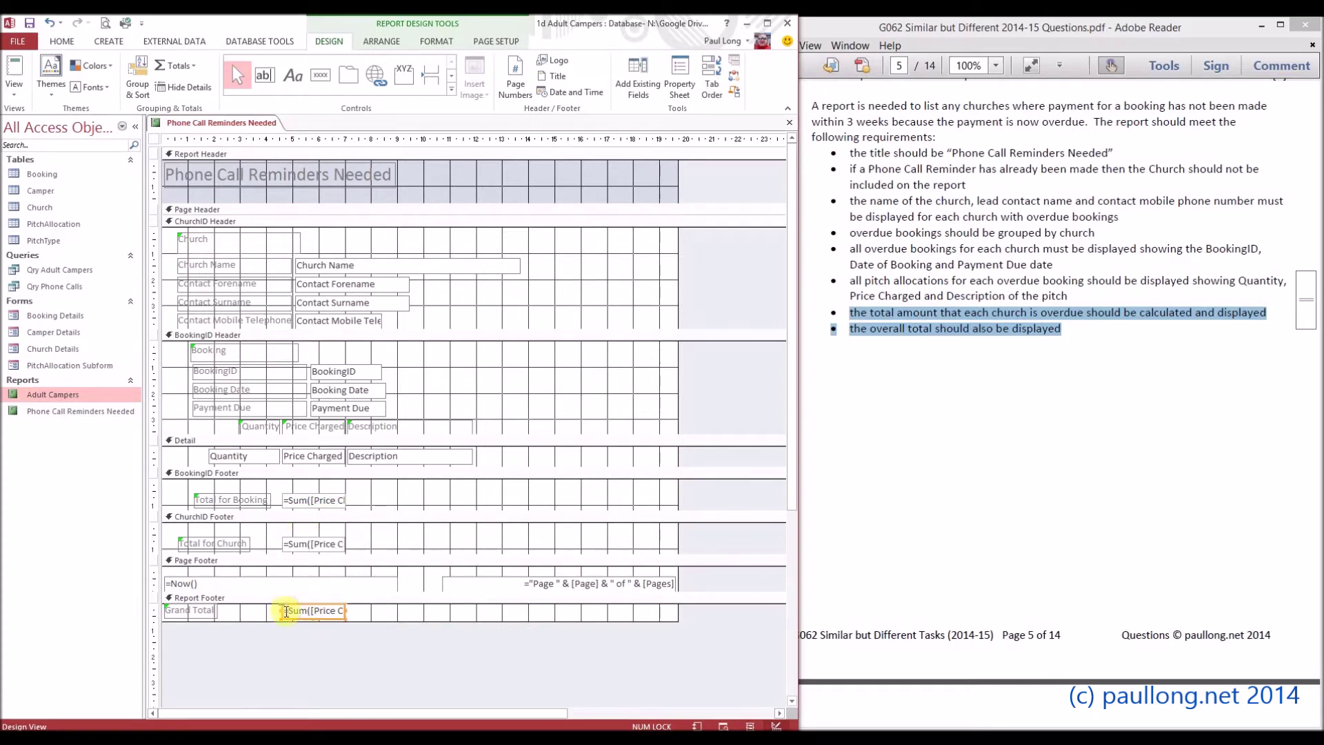
pyautogui.moveTo(286, 611); pyautogui.dragTo(369, 611)
pyautogui.click(387, 615)
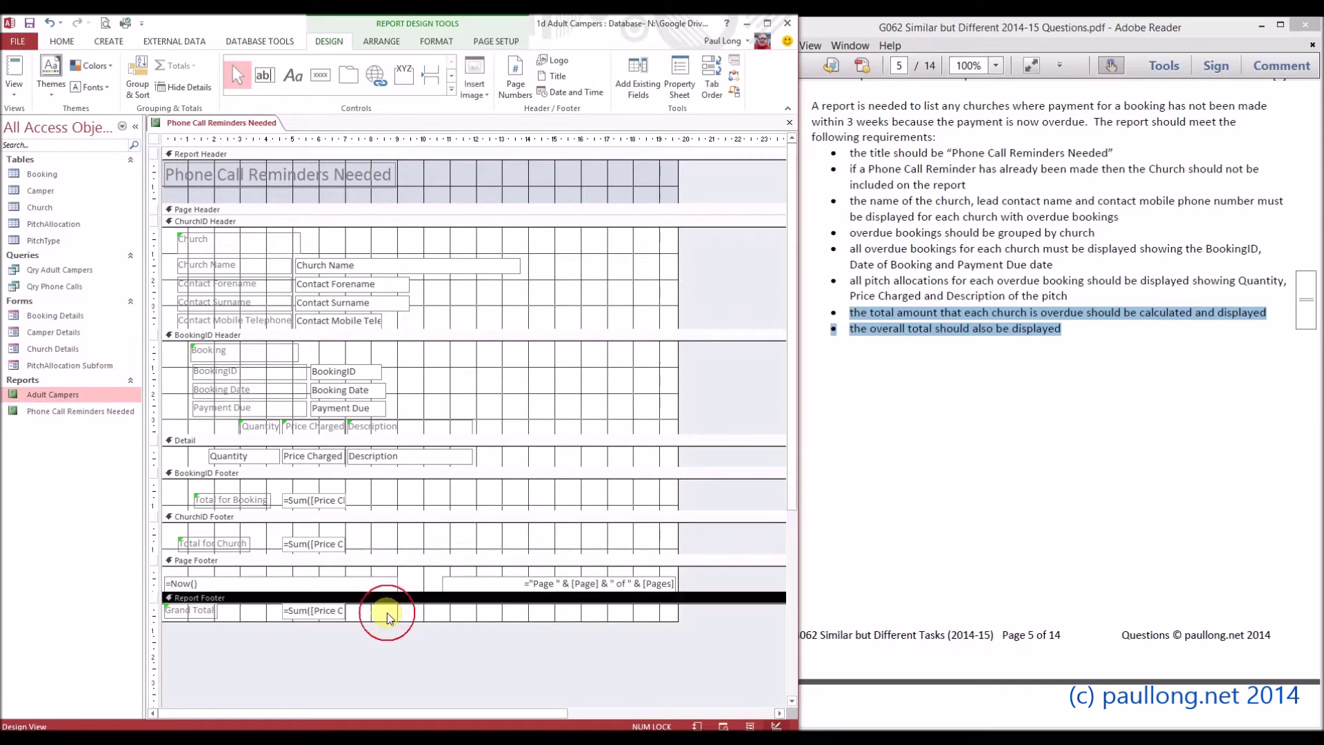
# - Check the totals in Report View: bookings £310.00 and £180.00, church £490.00
pyautogui.click(14, 72)
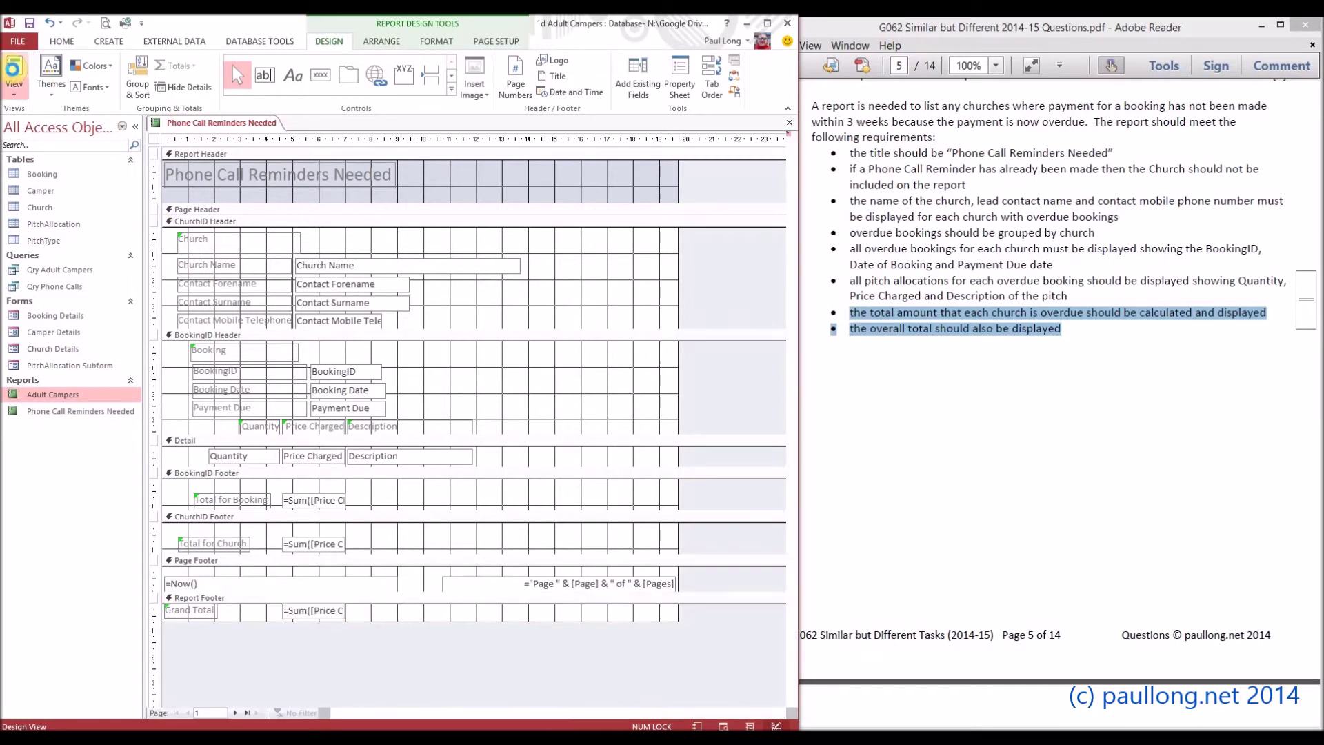
pyautogui.click(204, 208)
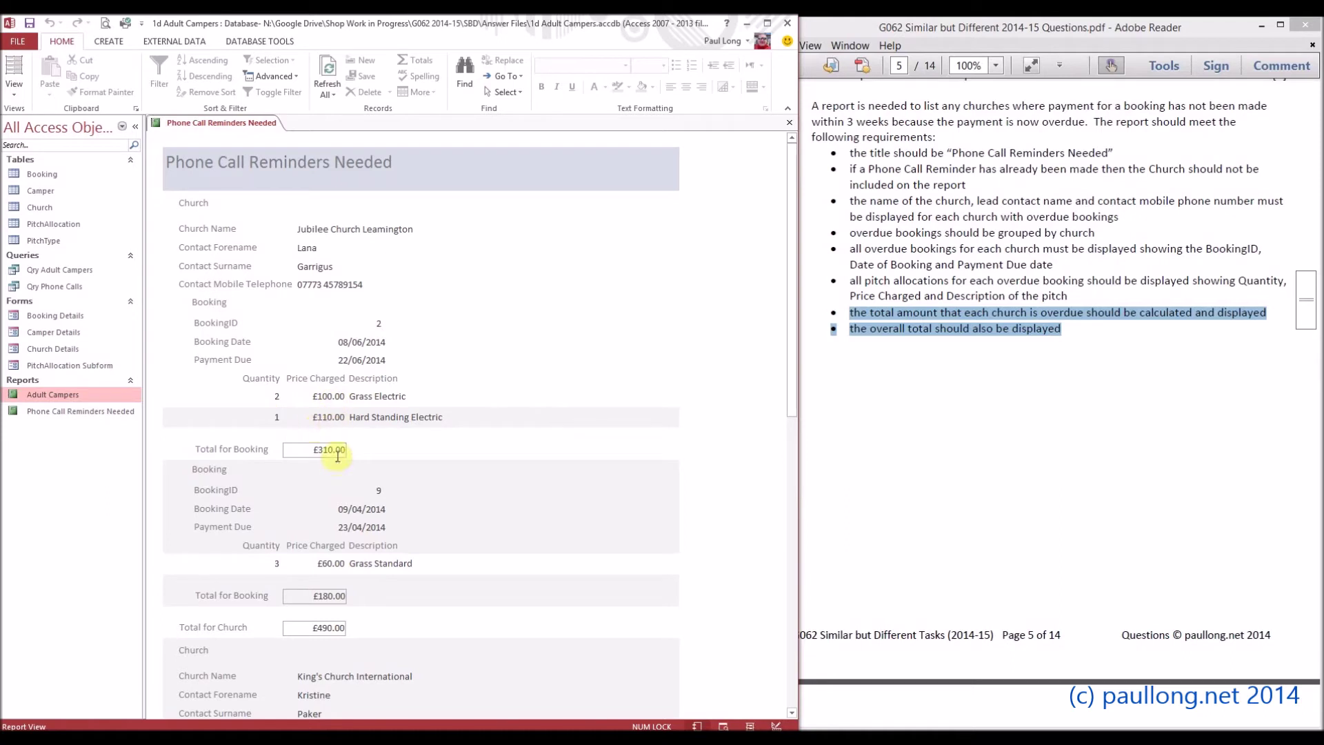
pyautogui.scroll(-6, 338, 455)
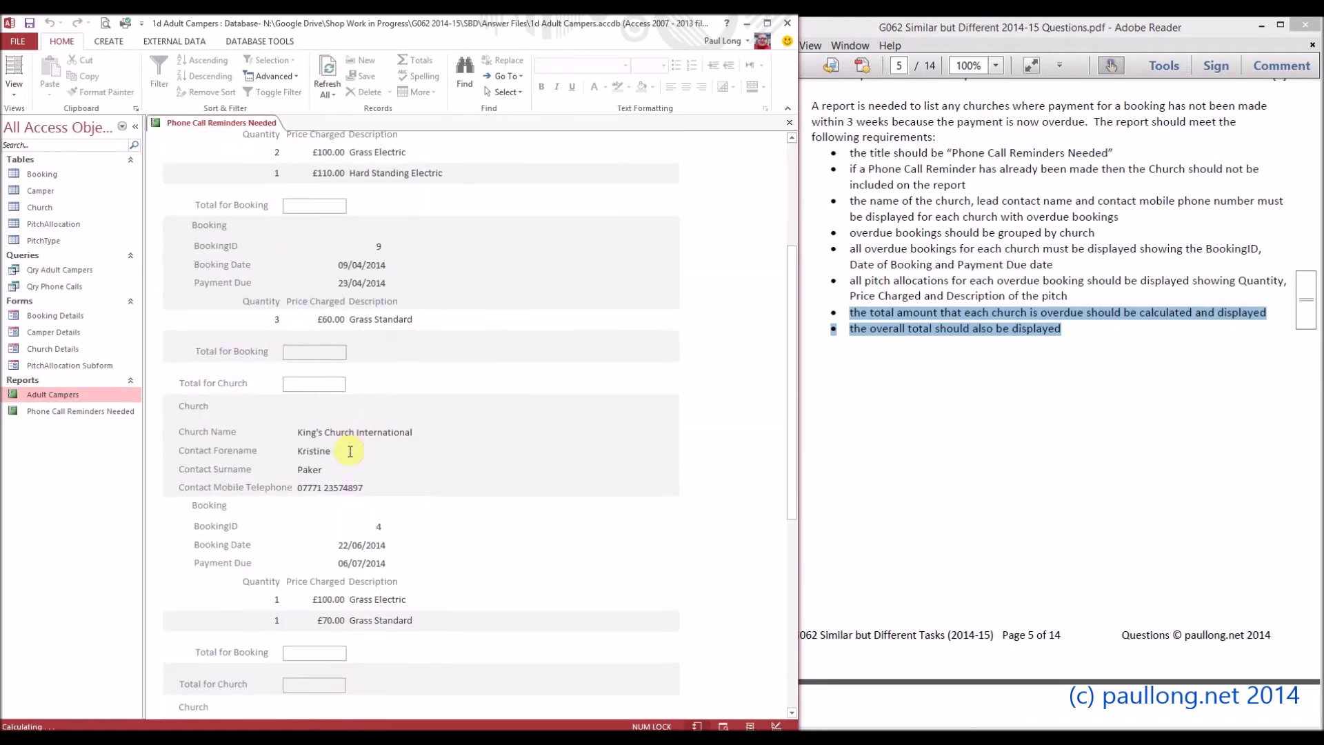
pyautogui.scroll(6, 350, 452)
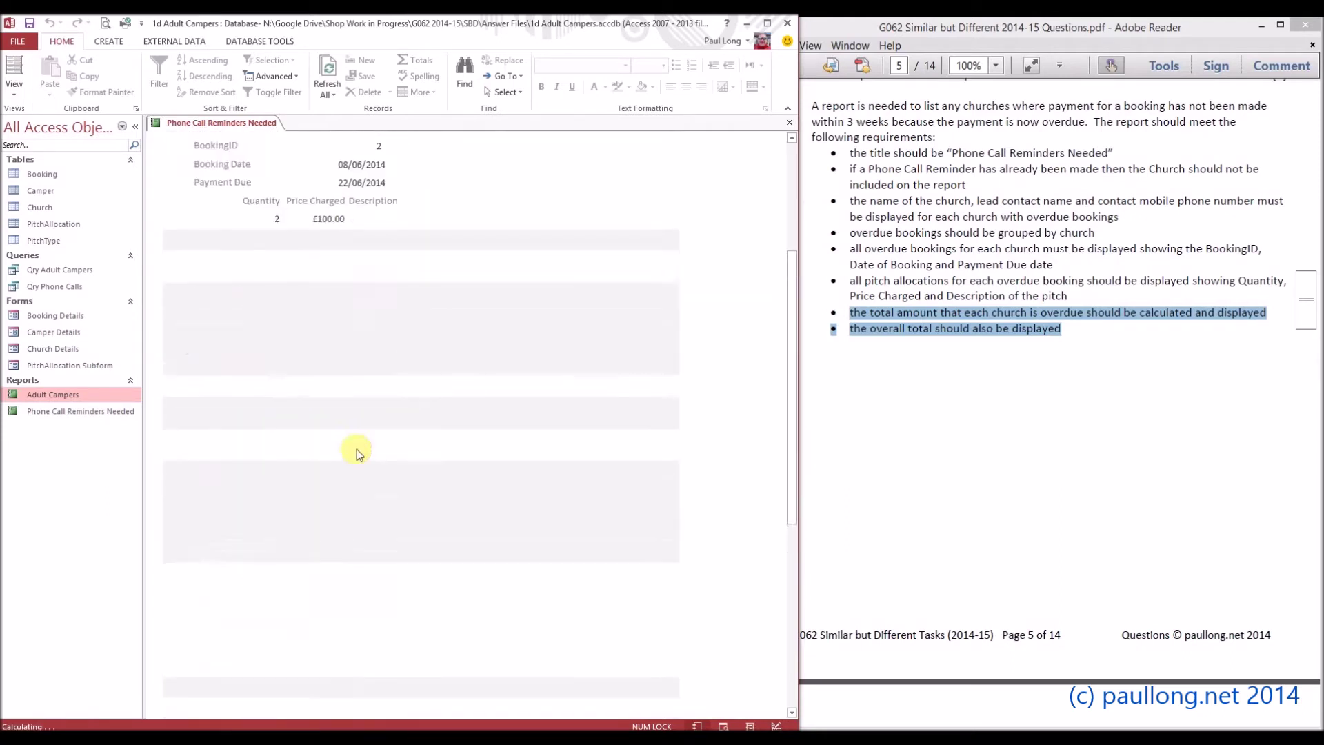
pyautogui.click(14, 90)
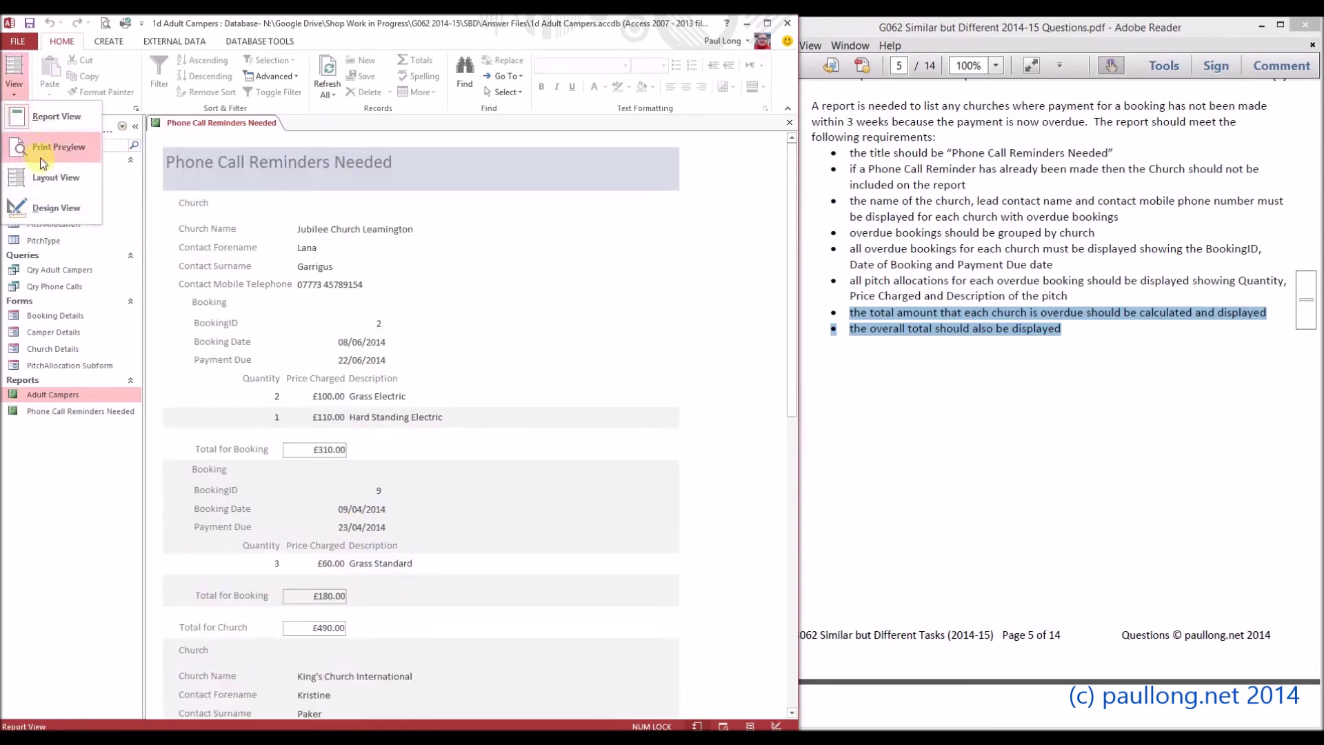
# - In Design View, give the Report Header a custom pale yellow background (RGB 238, 250, 180)
pyautogui.click(56, 210)
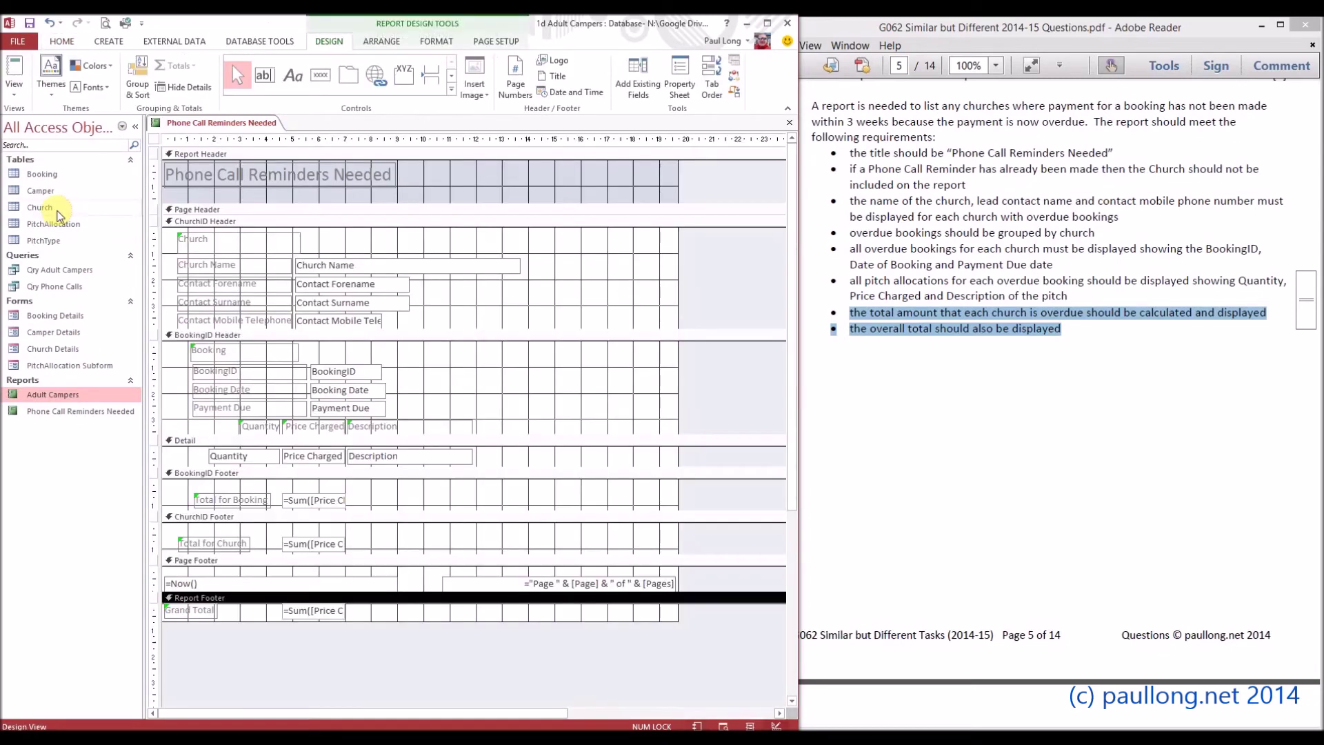
pyautogui.click(307, 156)
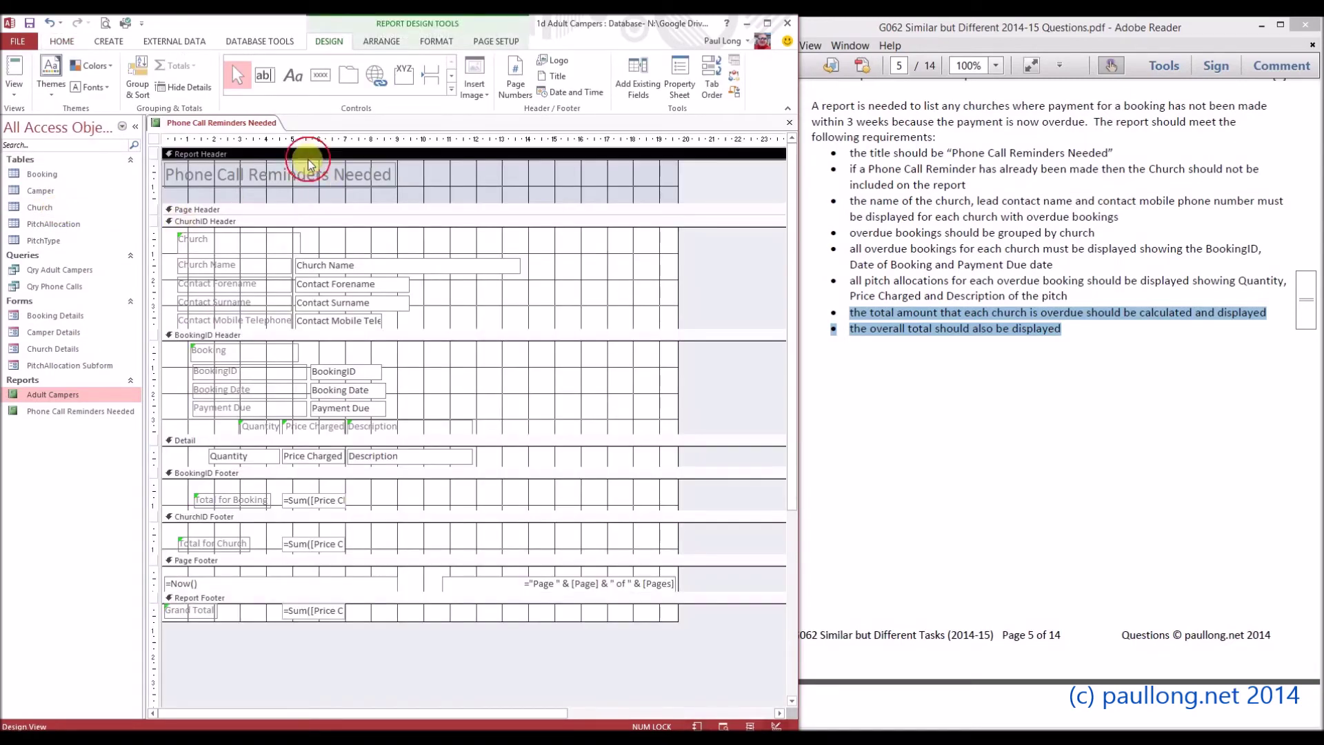
pyautogui.click(381, 42)
pyautogui.click(436, 43)
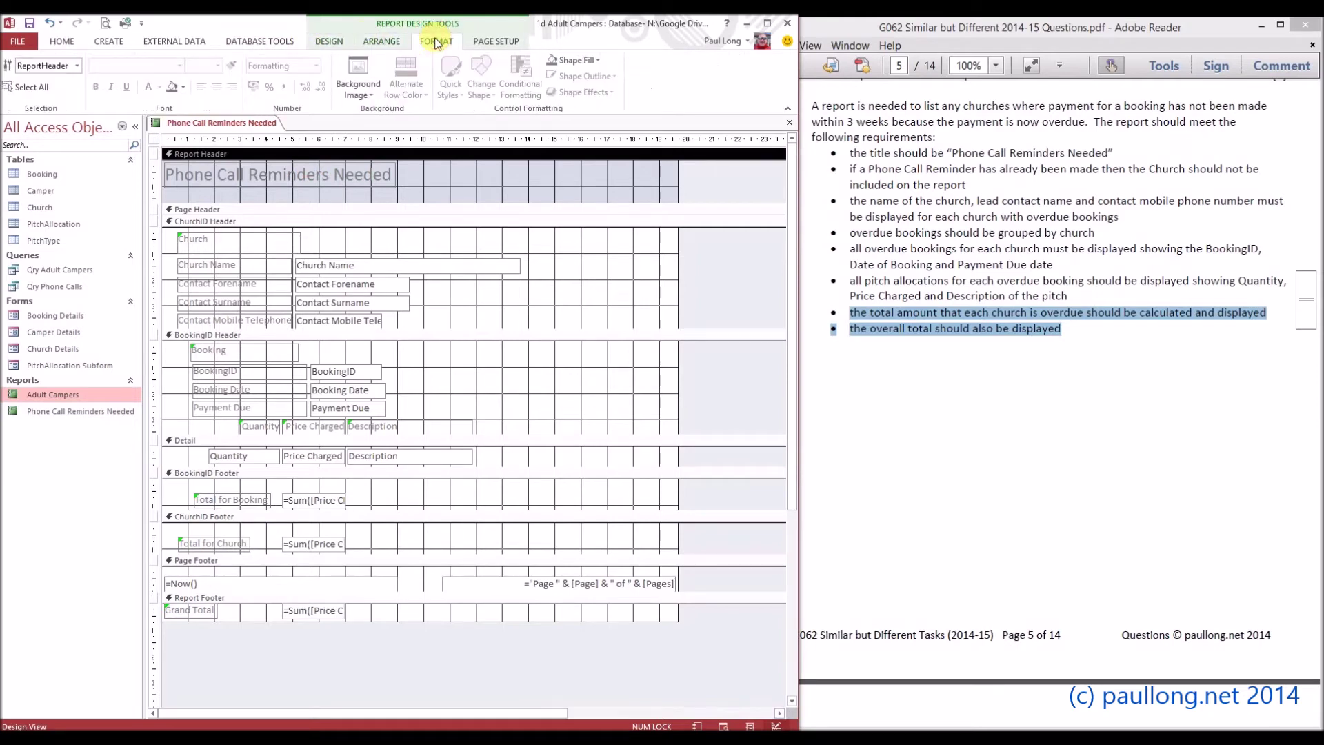
pyautogui.click(183, 88)
pyautogui.click(207, 297)
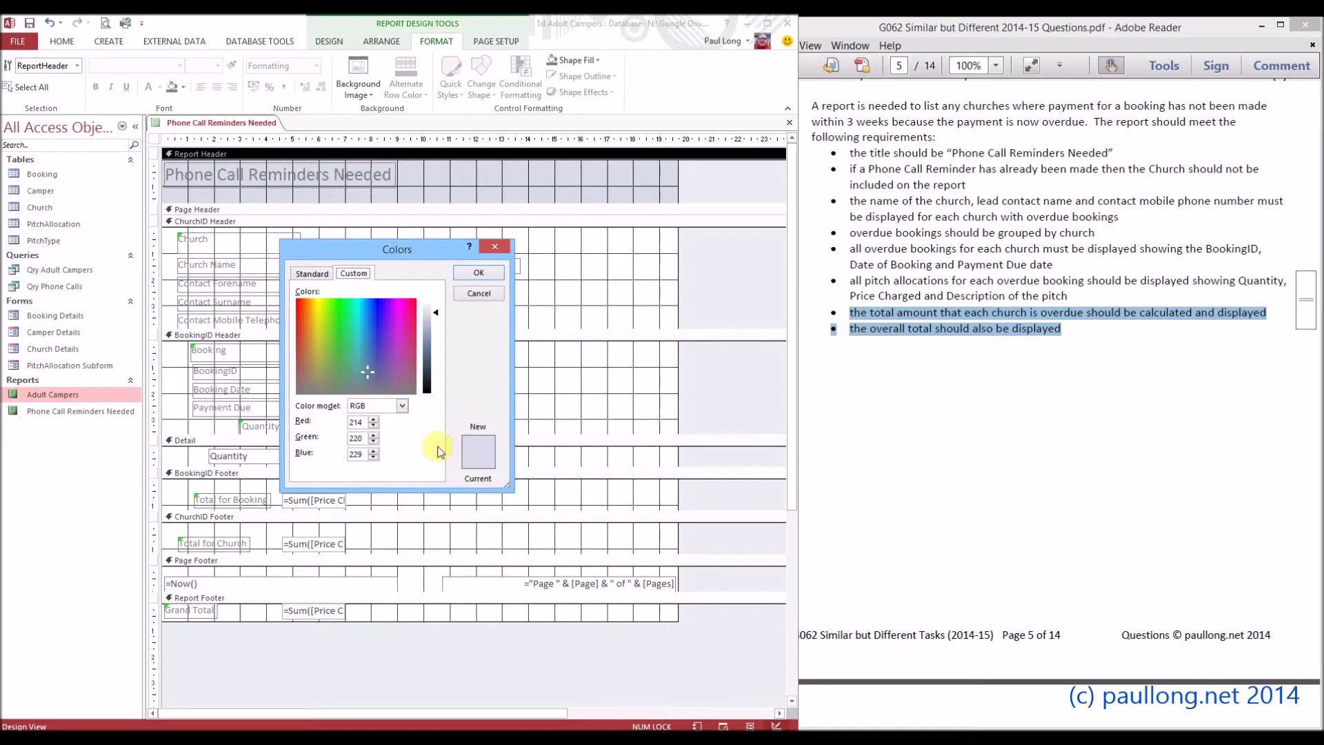
pyautogui.doubleClick(358, 422)
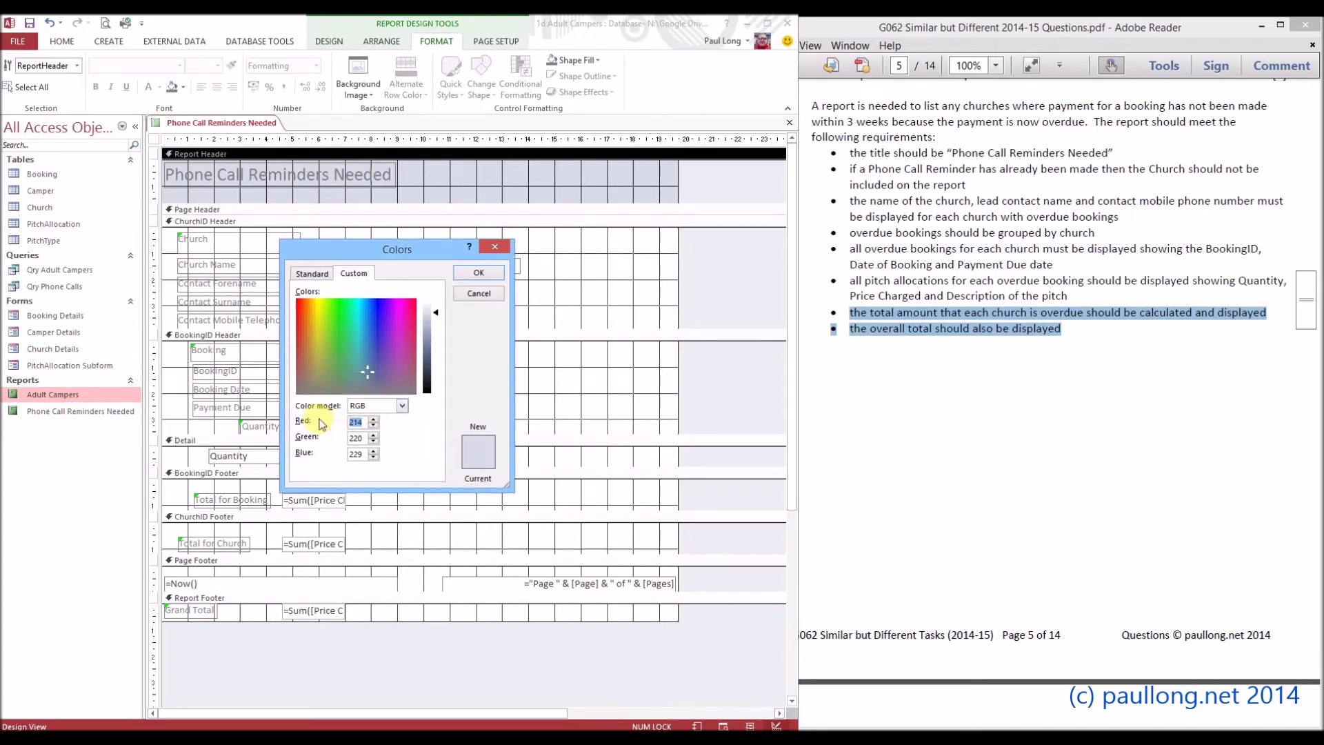
pyautogui.write('238')
pyautogui.press('Tab')
pyautogui.write('2507')
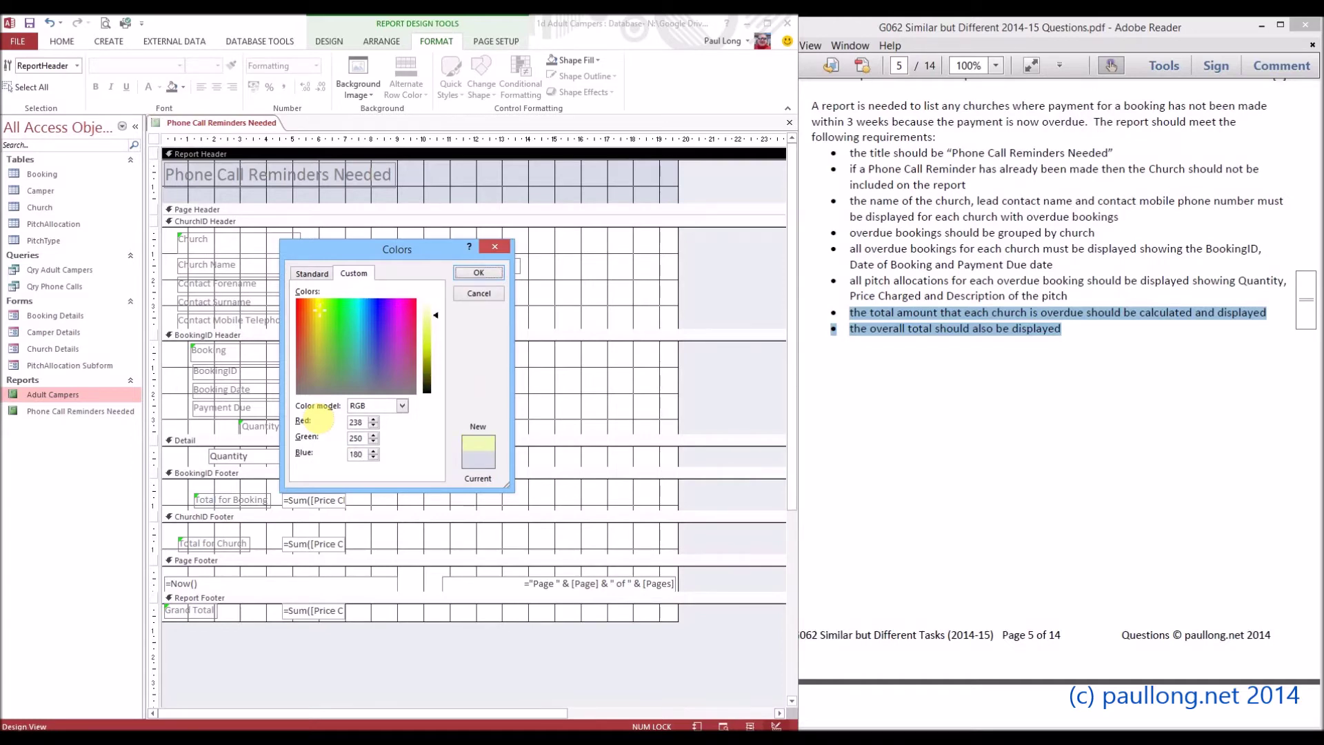
pyautogui.press('Return')
# - Apply the same pale yellow to the group headers, Detail, group footers, Page Footer and Report Footer
pyautogui.click(371, 209)
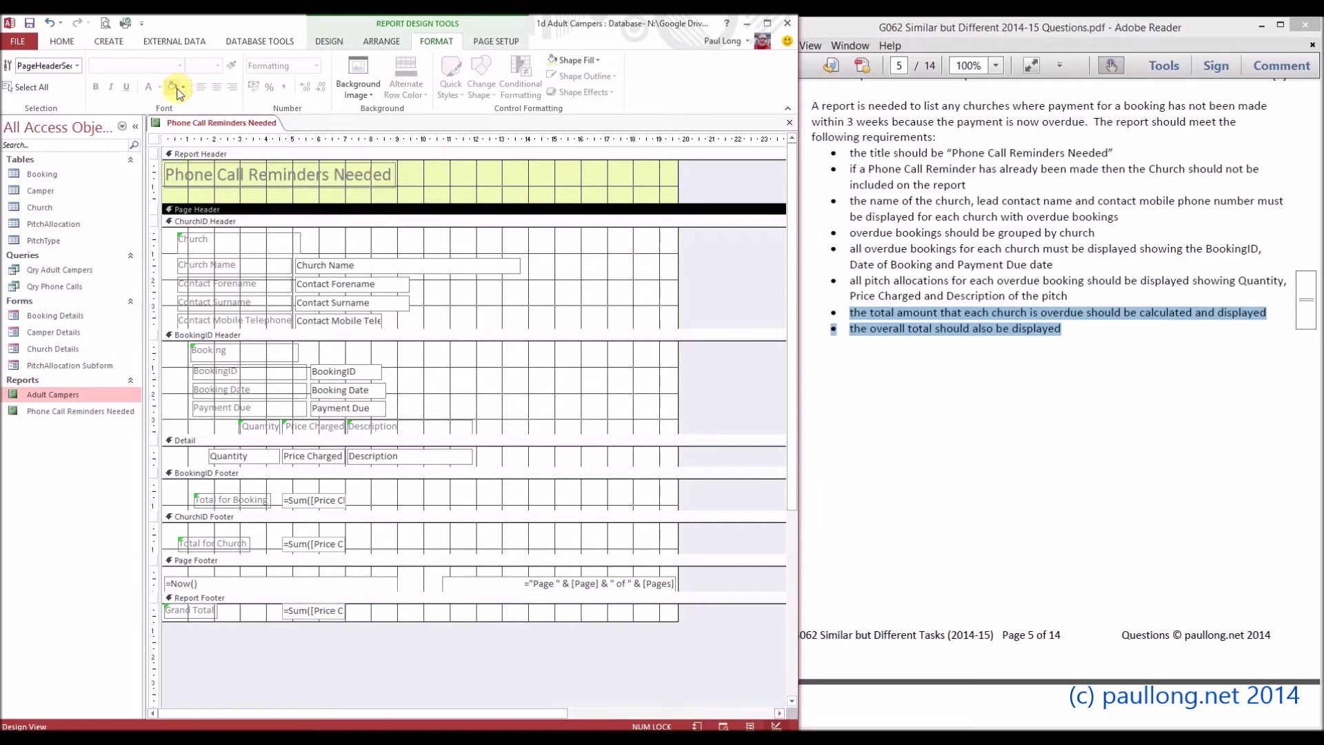
pyautogui.click(211, 221)
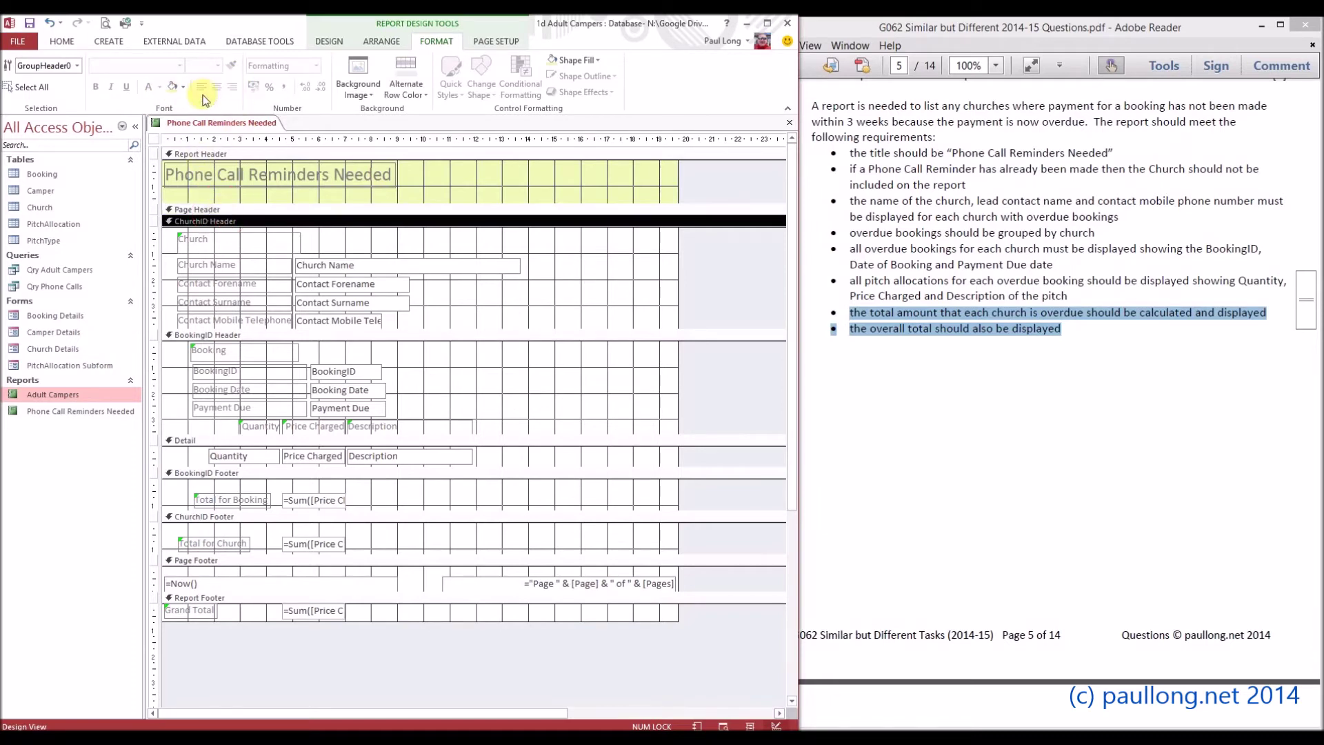
pyautogui.click(171, 87)
pyautogui.click(231, 335)
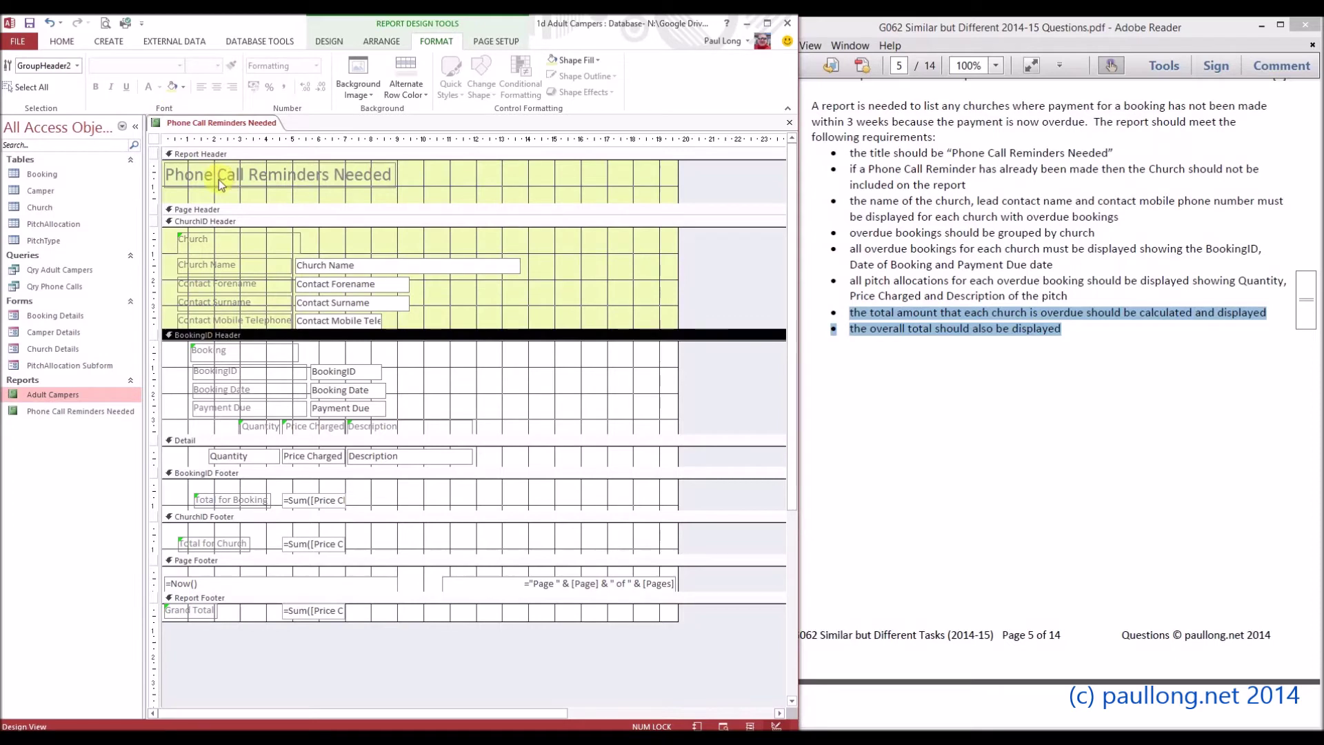
pyautogui.click(173, 87)
pyautogui.click(207, 440)
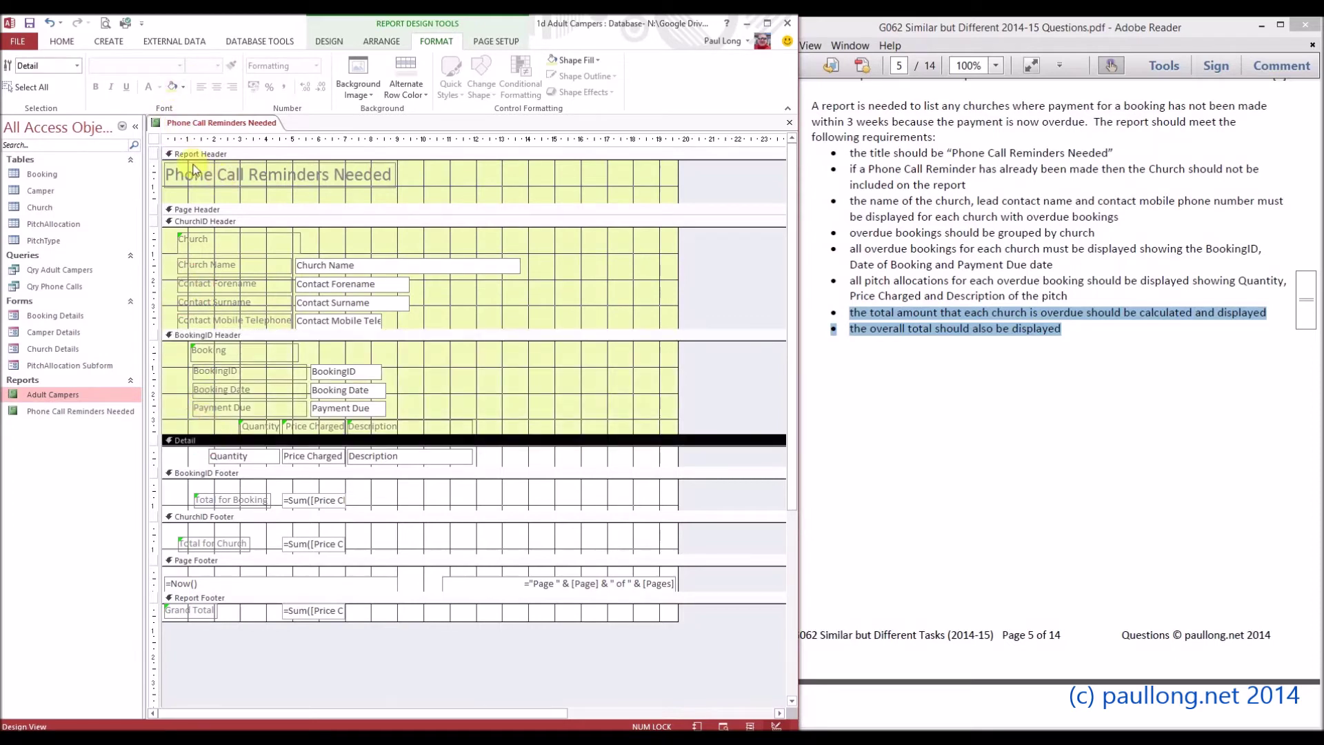
pyautogui.click(172, 87)
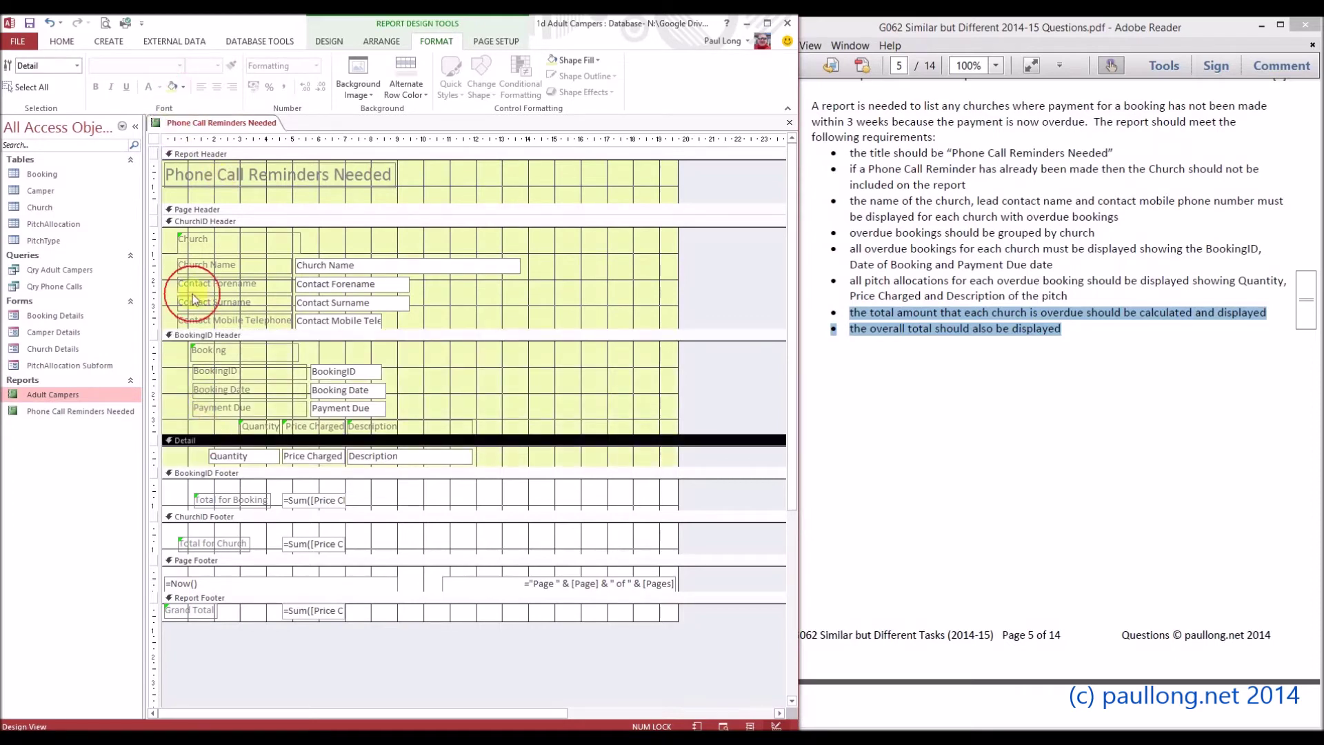
pyautogui.click(199, 473)
pyautogui.click(172, 86)
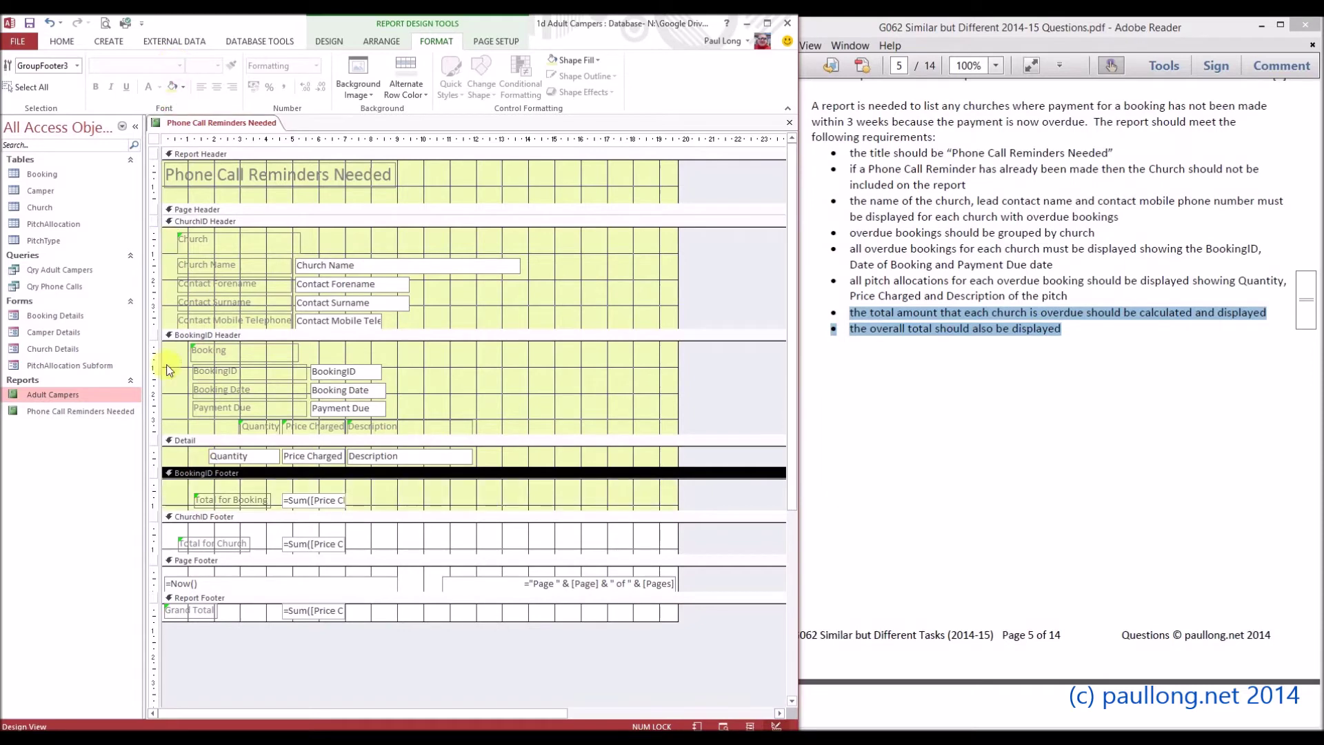
pyautogui.click(182, 517)
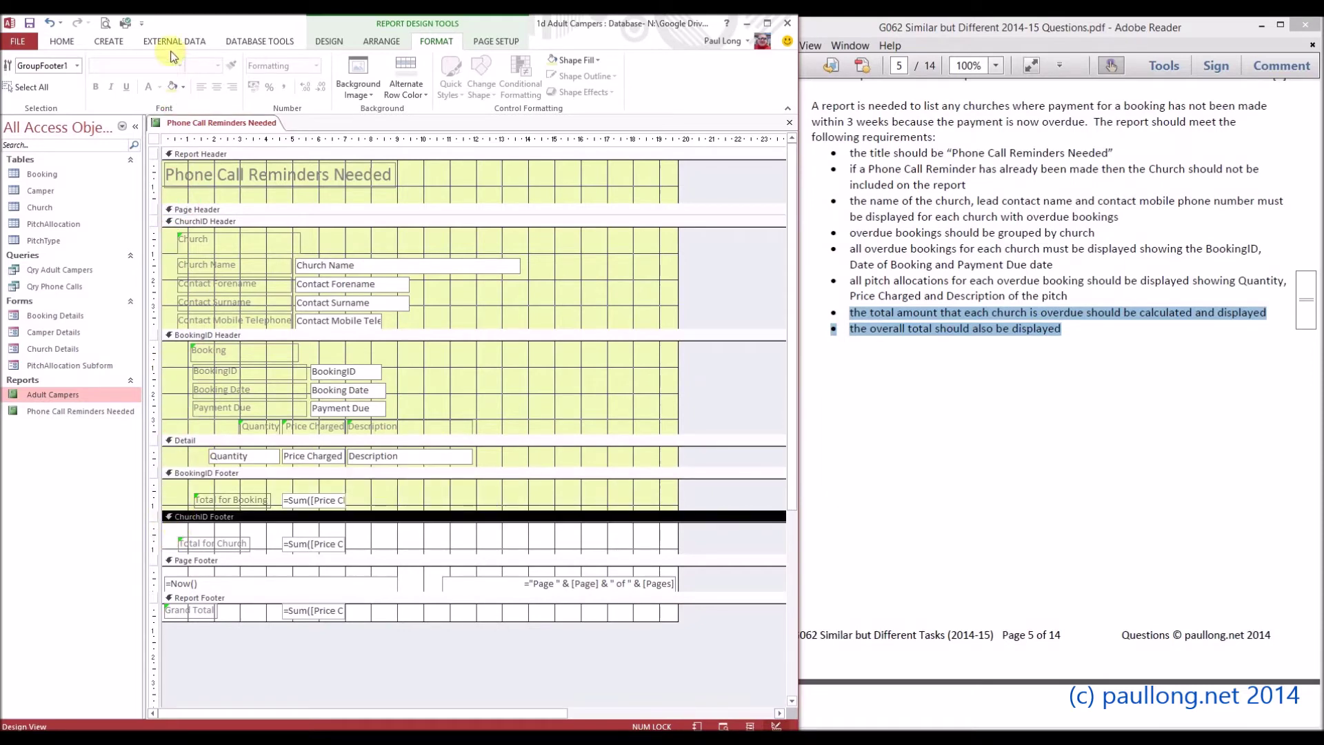
pyautogui.click(172, 87)
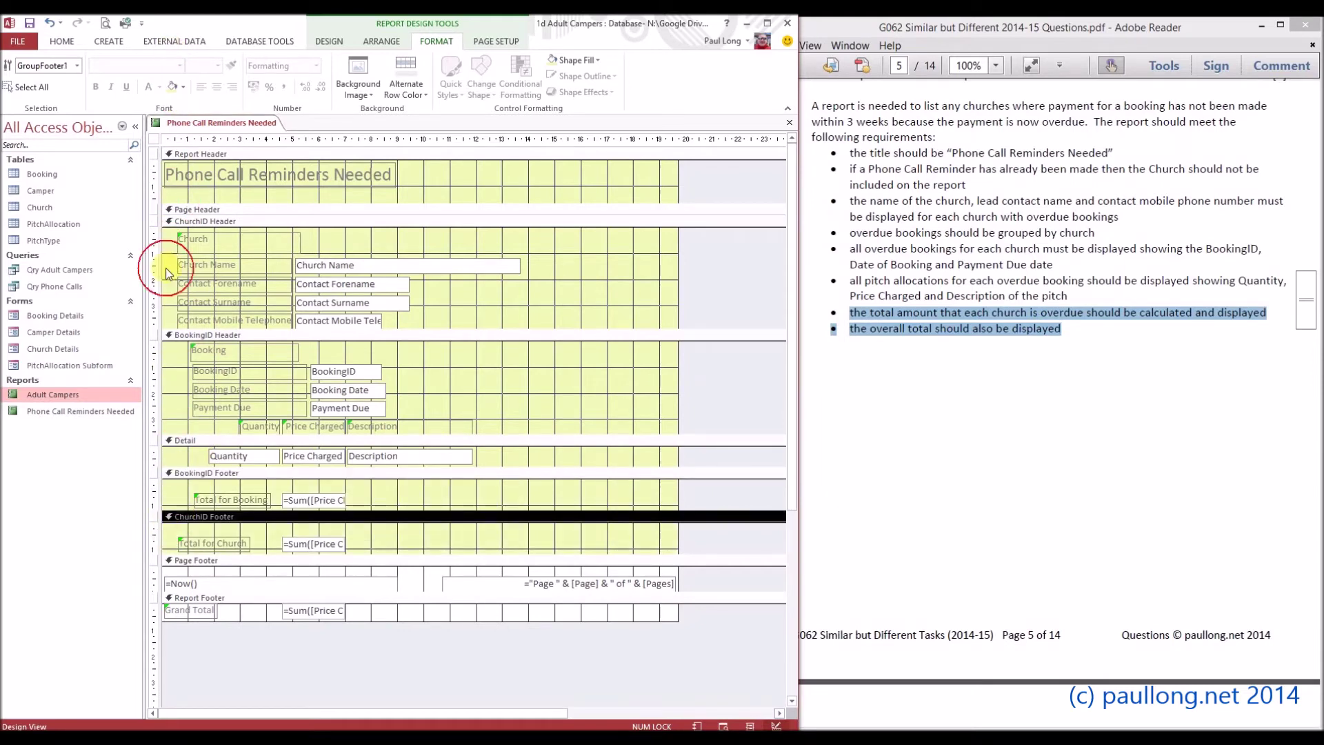
pyautogui.click(207, 561)
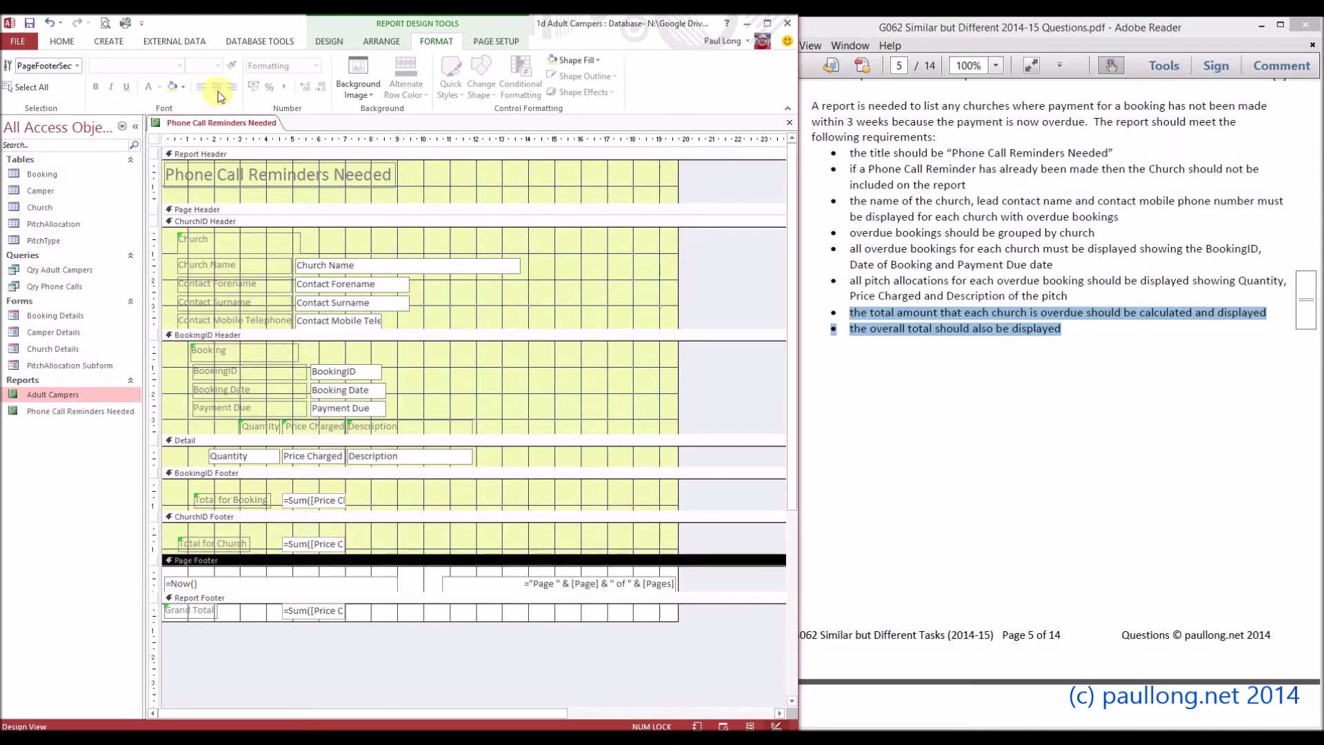
pyautogui.click(173, 86)
pyautogui.click(262, 597)
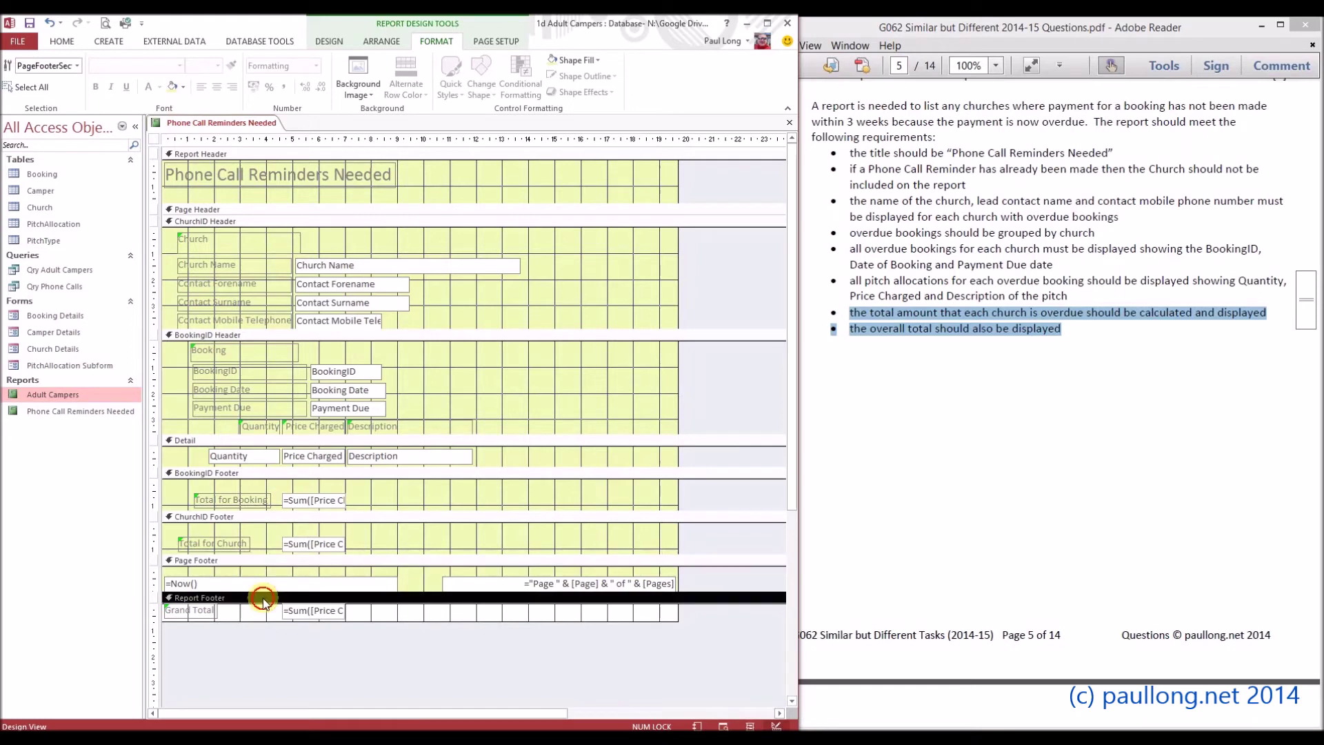
pyautogui.click(169, 88)
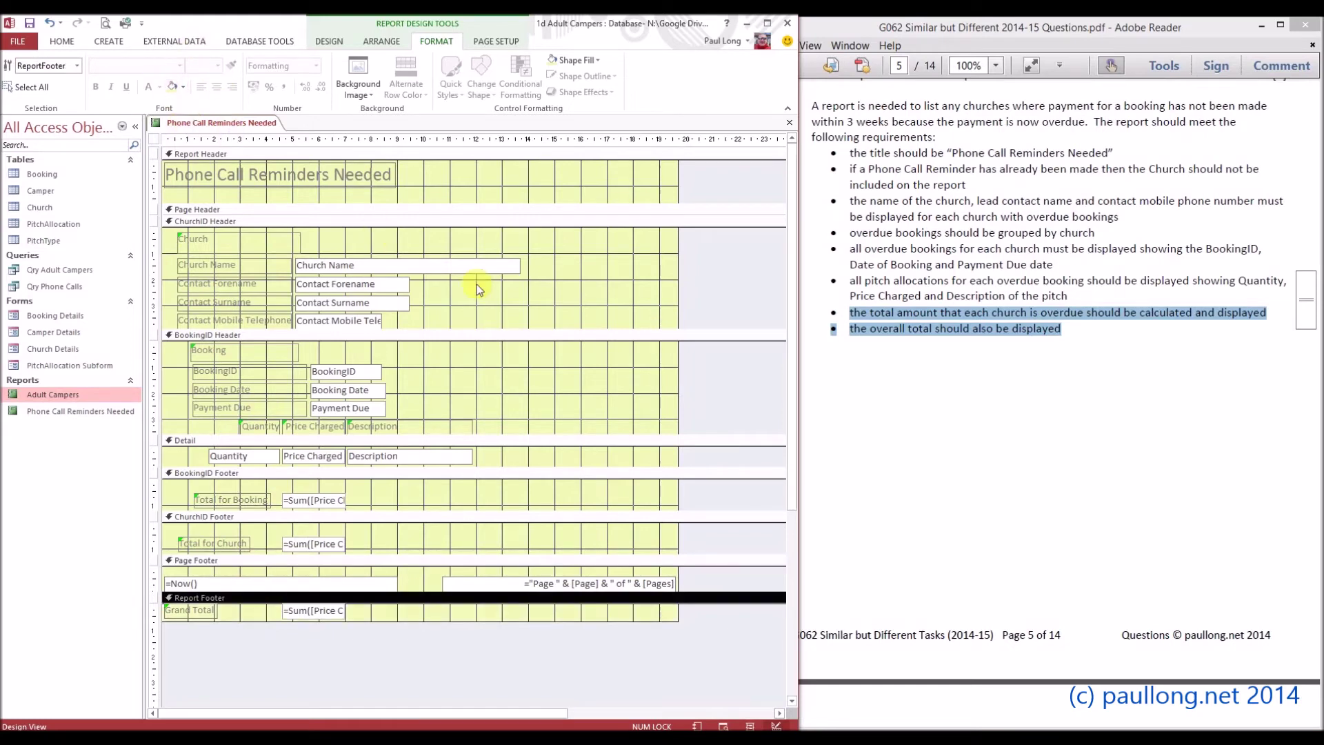
# - Adjust the alternate row colour of the group headers, Detail and footers so they show solid pale yellow
pyautogui.click(312, 221)
pyautogui.click(422, 93)
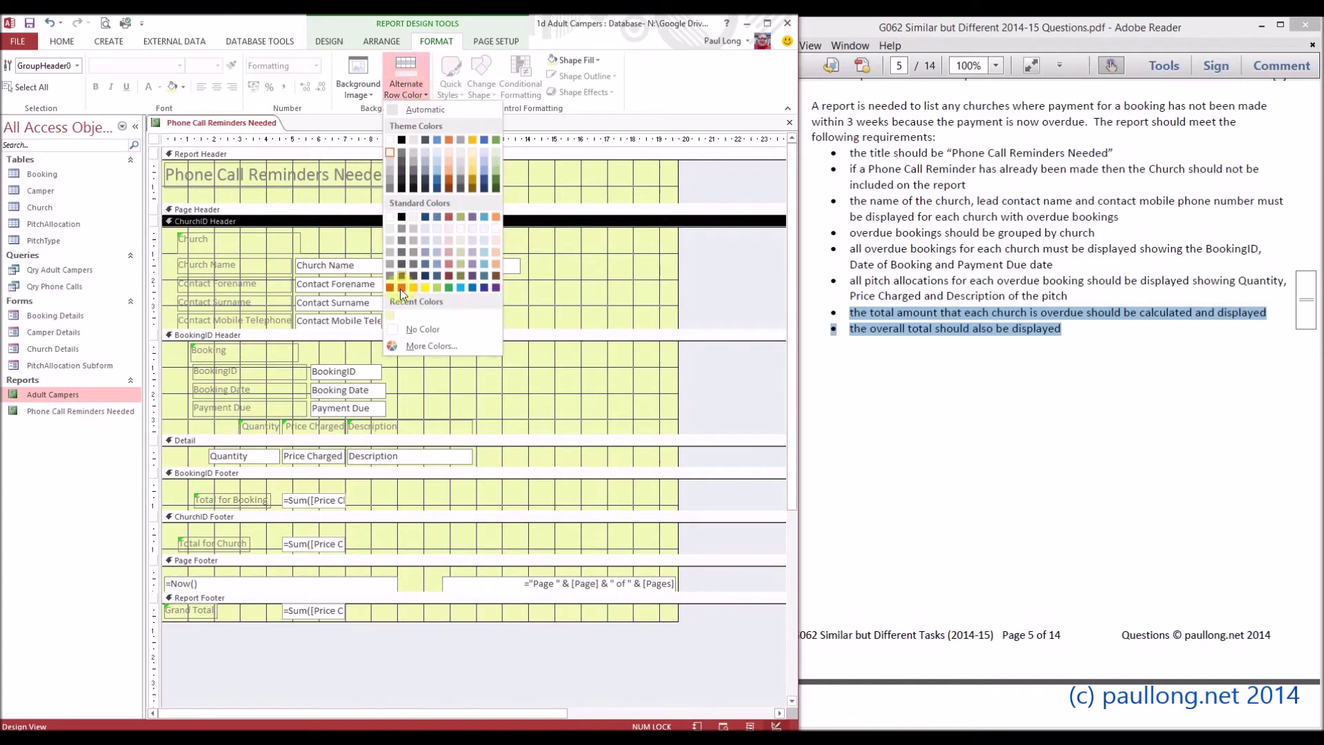
pyautogui.click(391, 315)
pyautogui.click(221, 337)
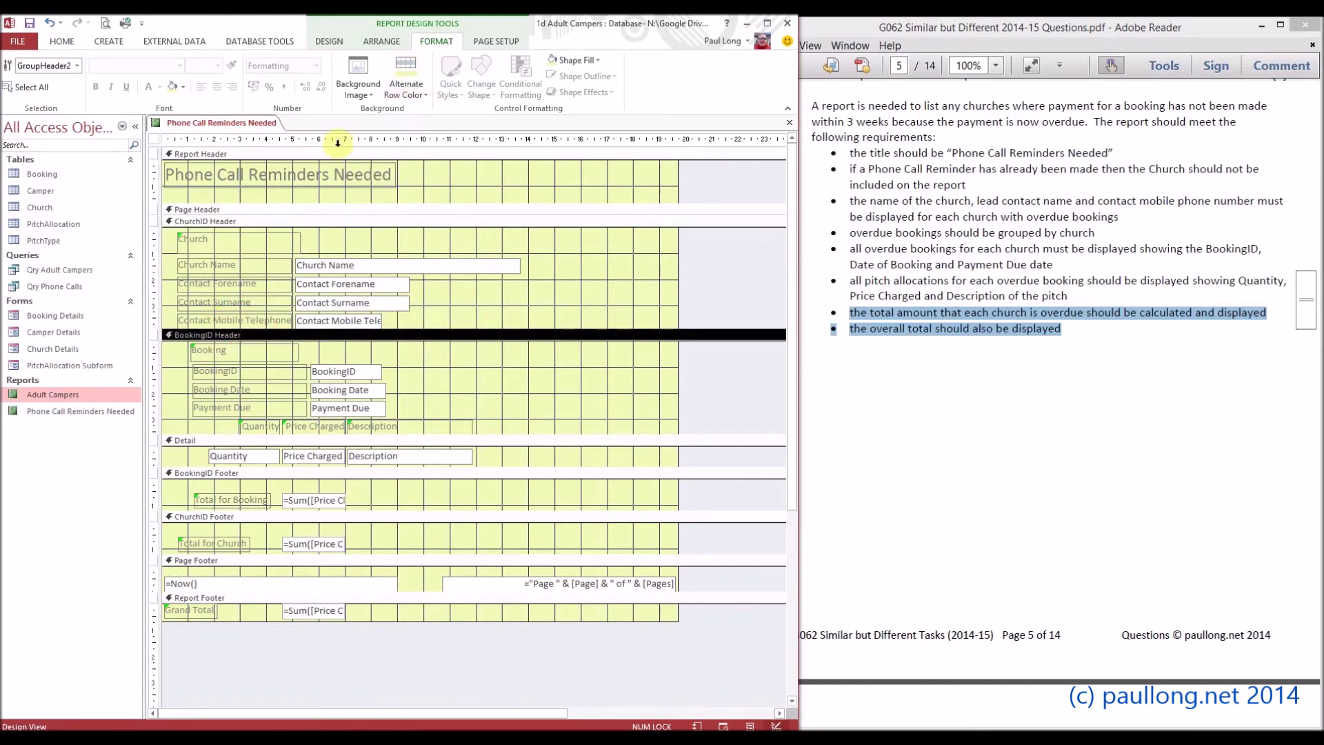
pyautogui.click(406, 74)
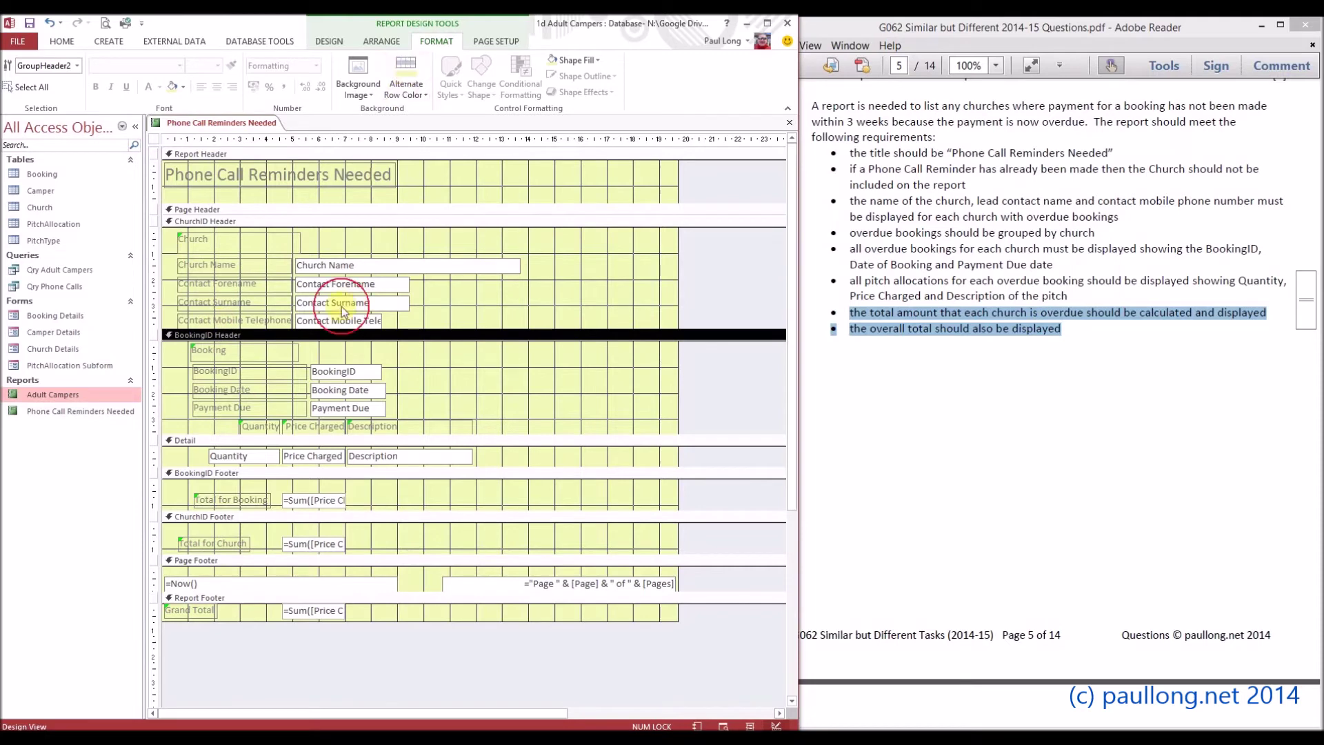
pyautogui.click(247, 438)
pyautogui.click(415, 73)
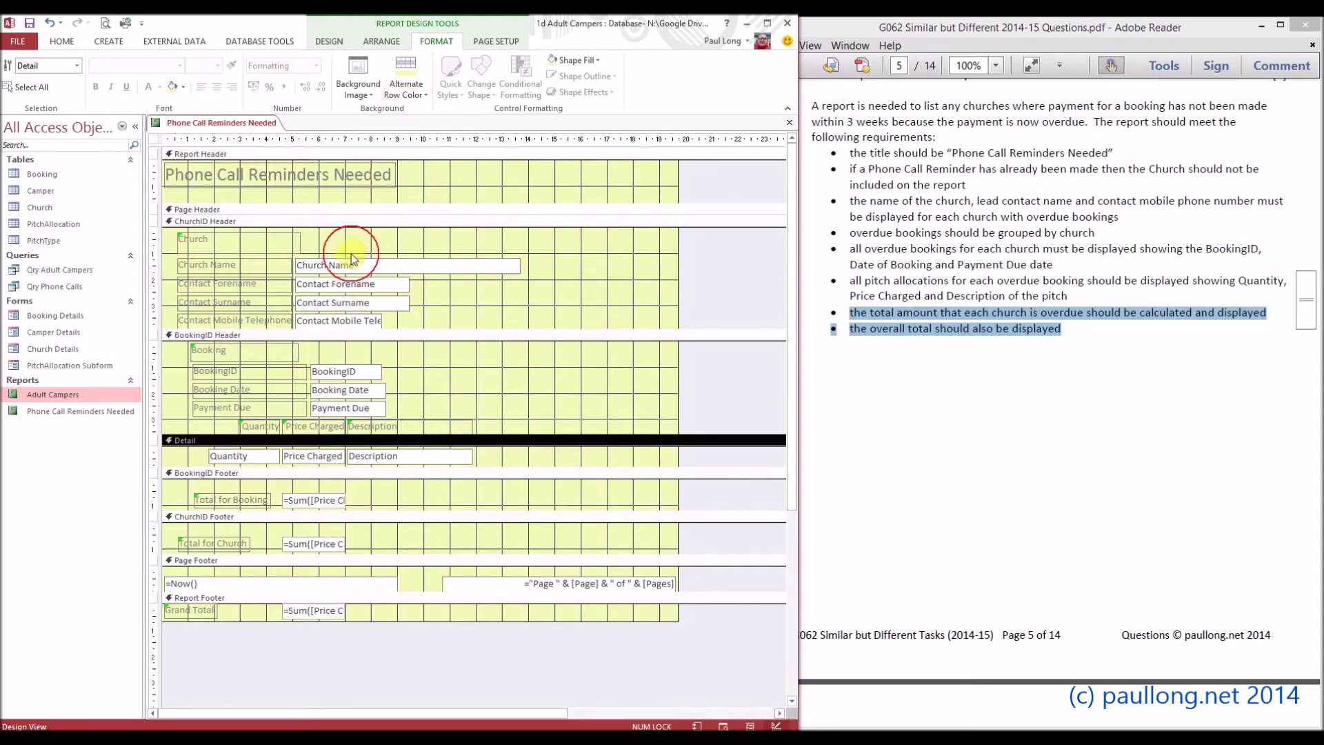
pyautogui.click(246, 474)
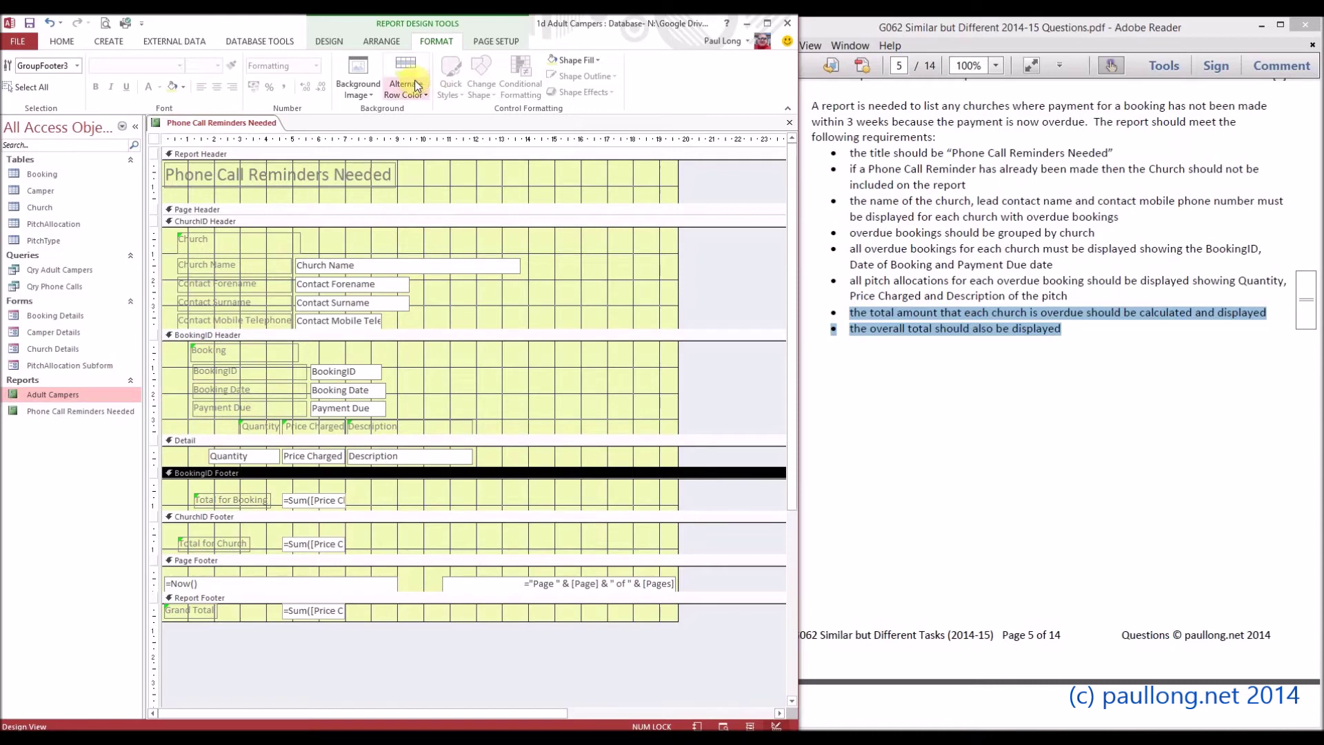
pyautogui.click(277, 514)
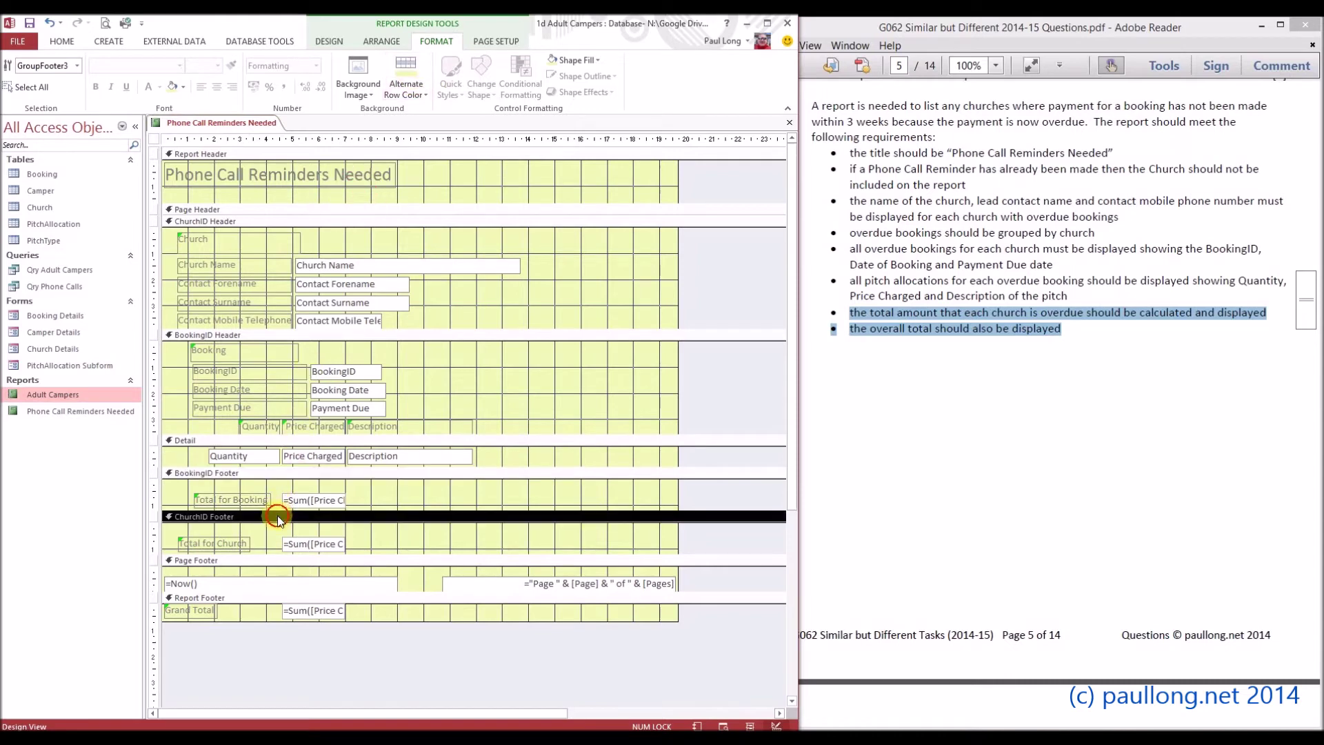
pyautogui.click(414, 71)
# - Select all controls with Ctrl+A and format them as Times New Roman, size 12, black
pyautogui.hotkey('ctrl', 'a')
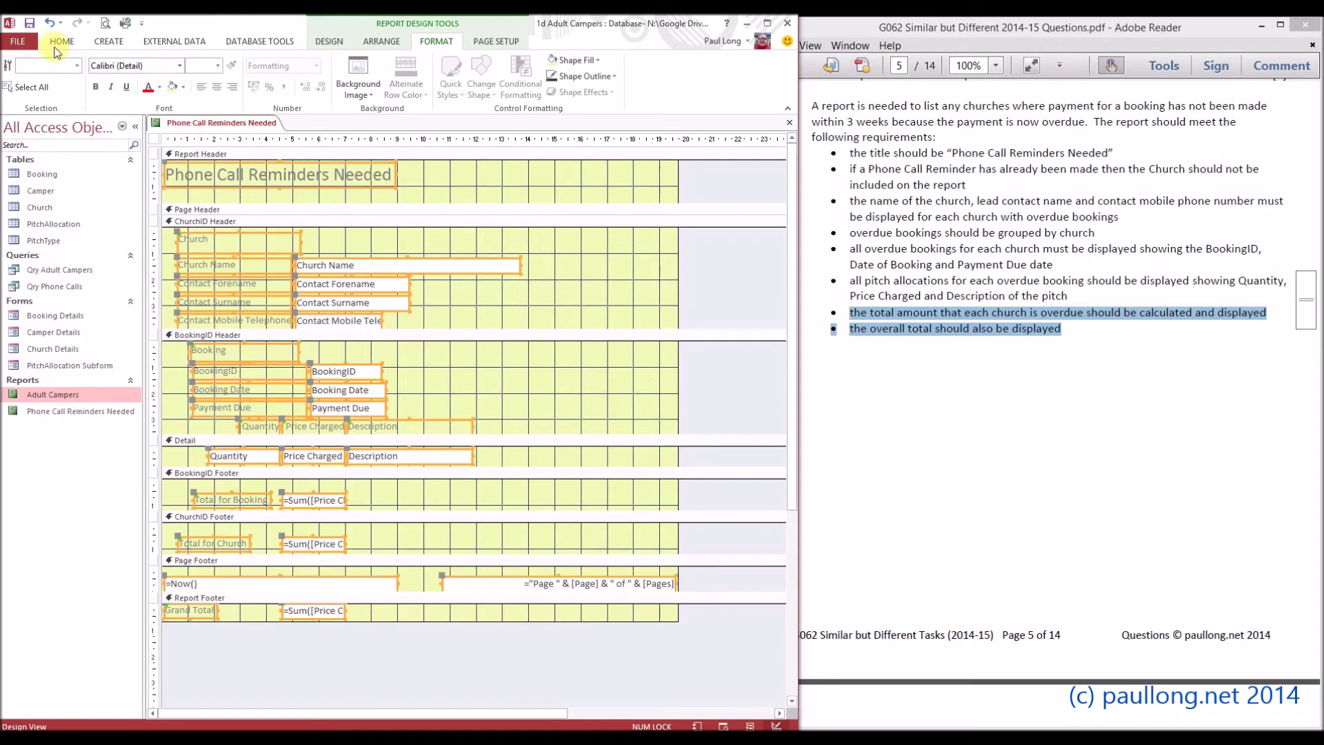
pyautogui.click(179, 68)
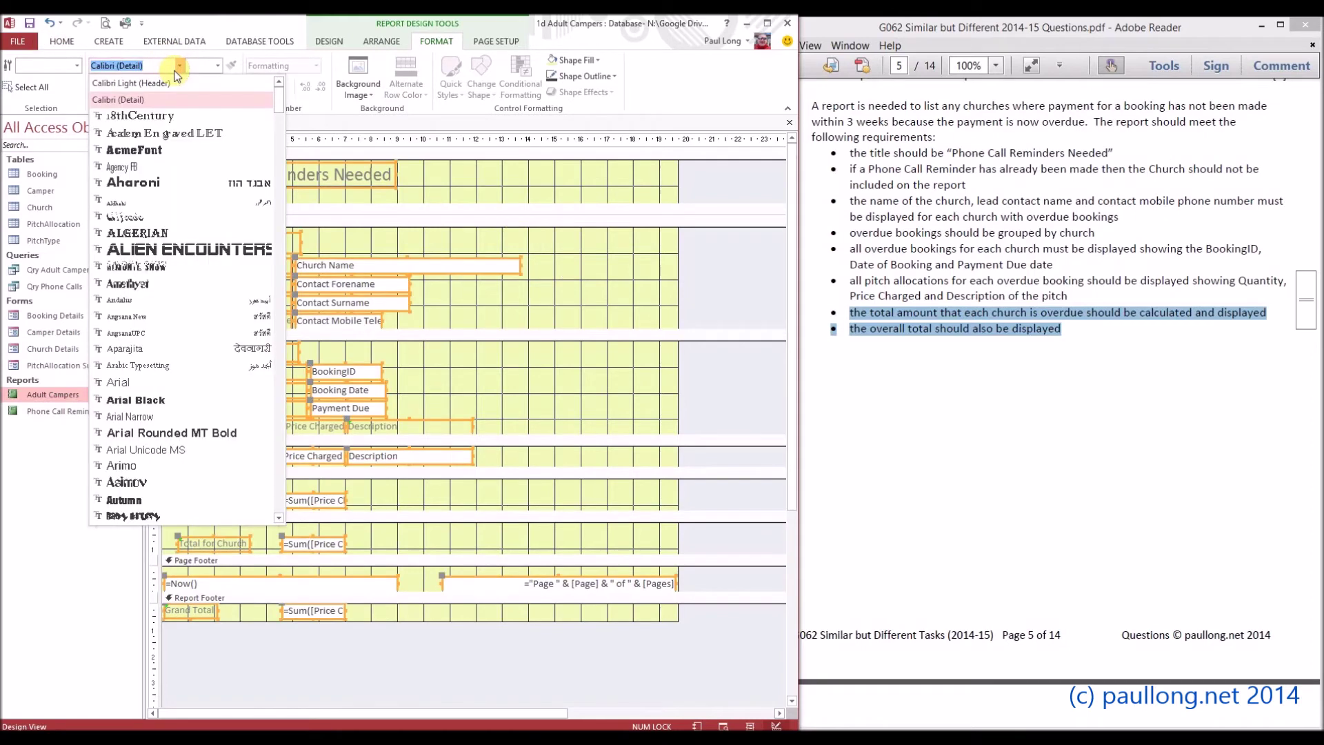
pyautogui.write('Times New Roman')
pyautogui.press('Return')
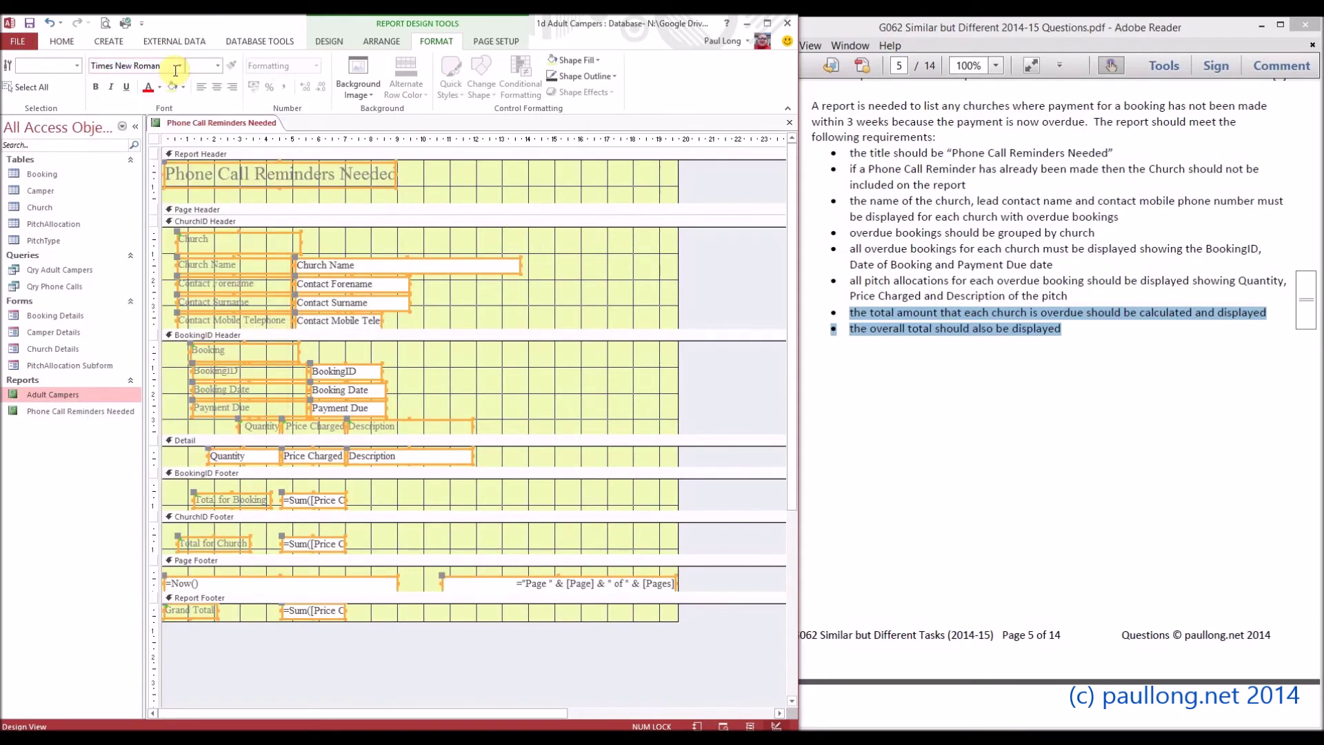
pyautogui.scroll(1, 180, 56)
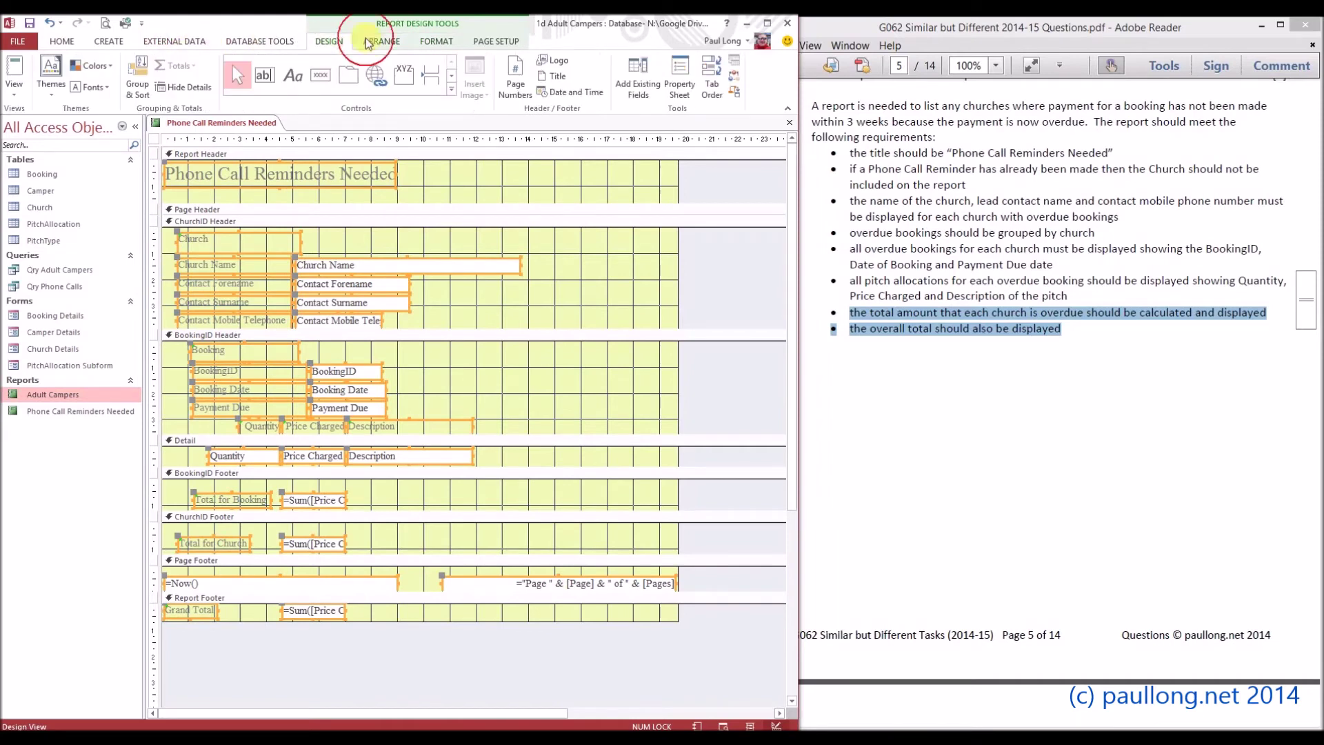
pyautogui.click(436, 41)
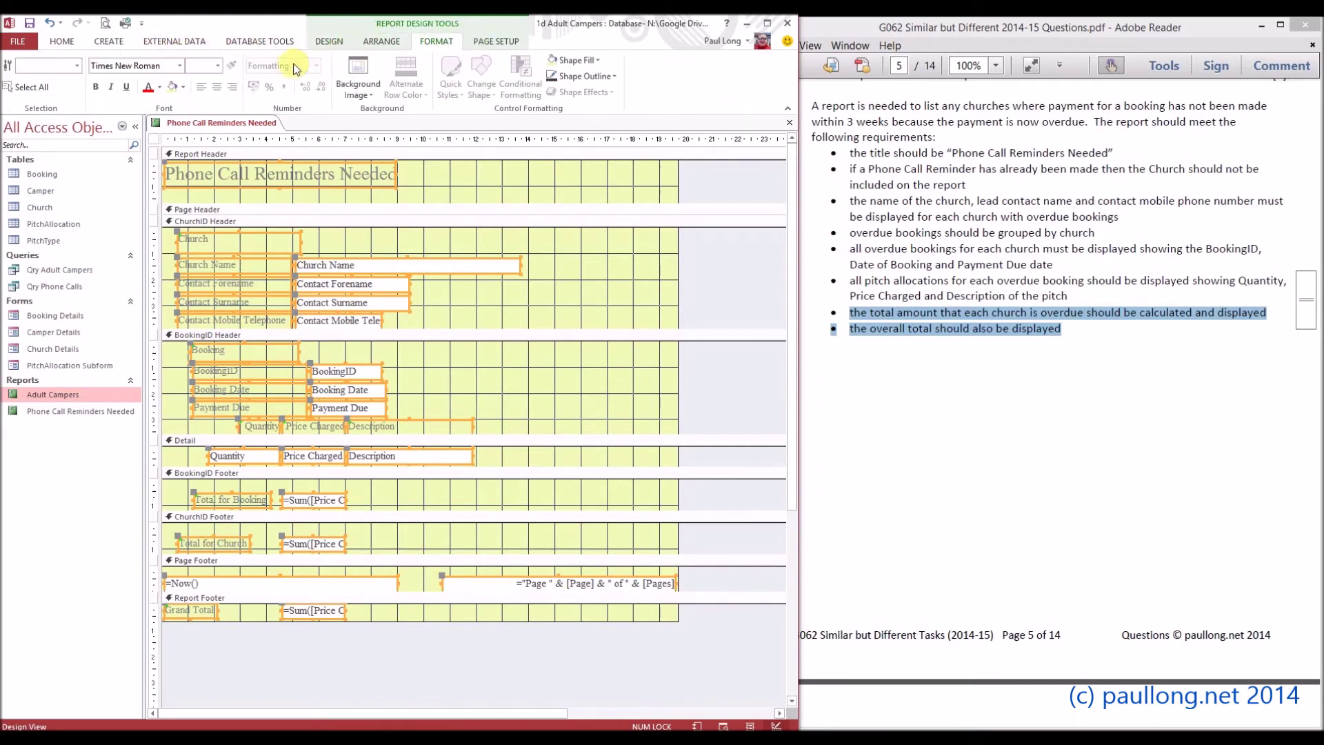
pyautogui.click(220, 67)
pyautogui.click(201, 131)
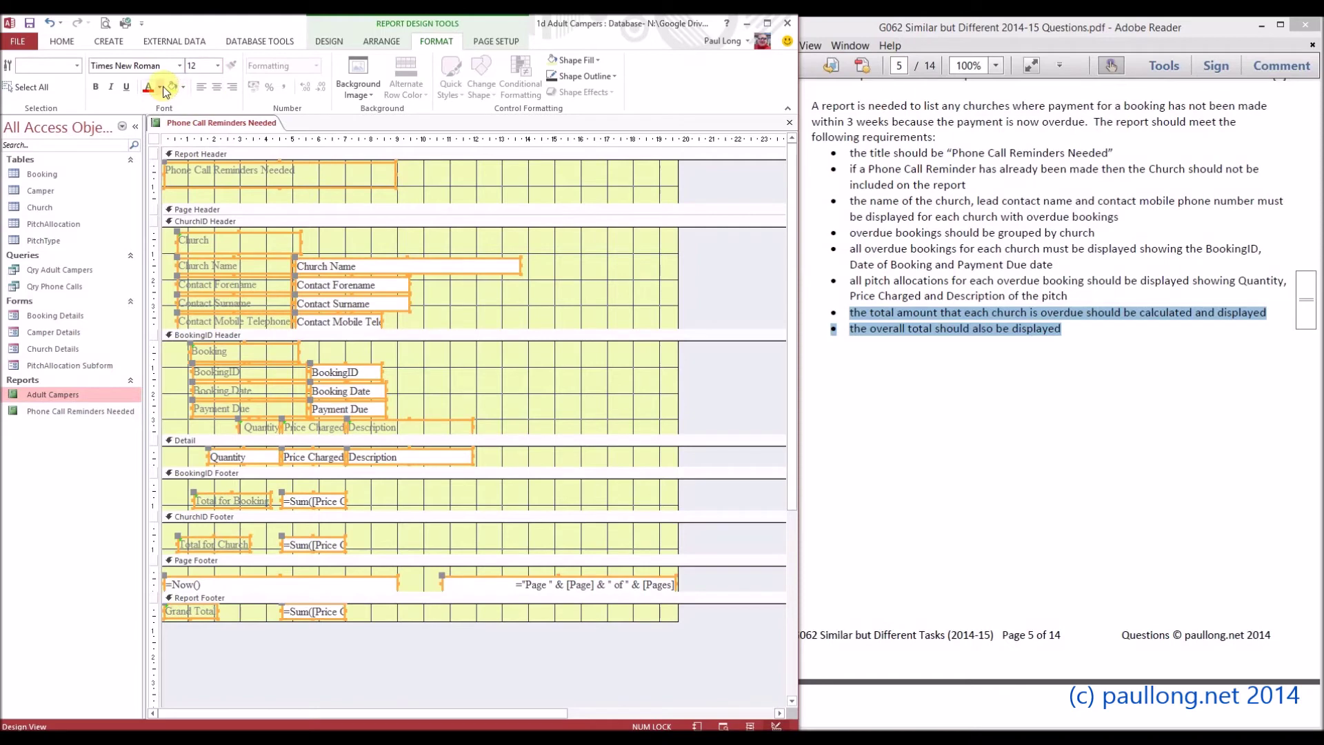
pyautogui.click(159, 87)
pyautogui.click(157, 110)
# - Make the report title red, bold and 24-point
pyautogui.click(475, 186)
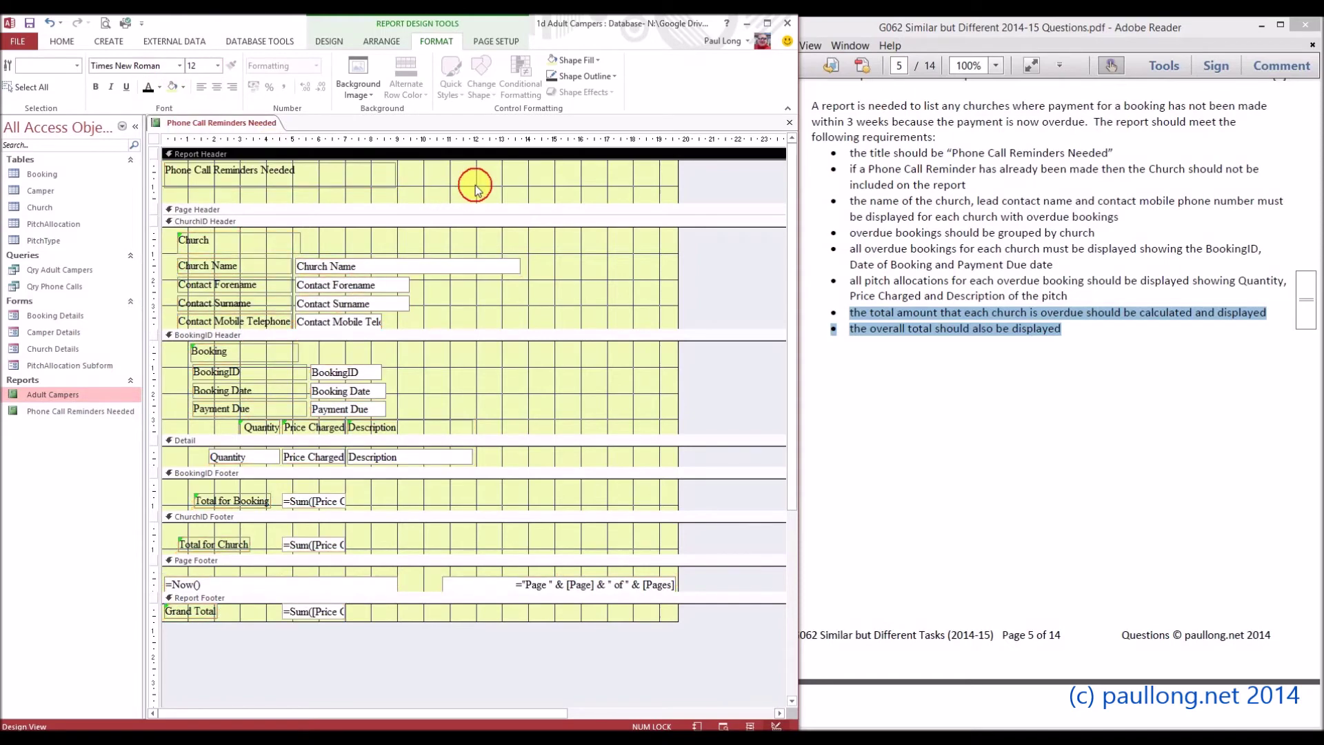
pyautogui.click(358, 174)
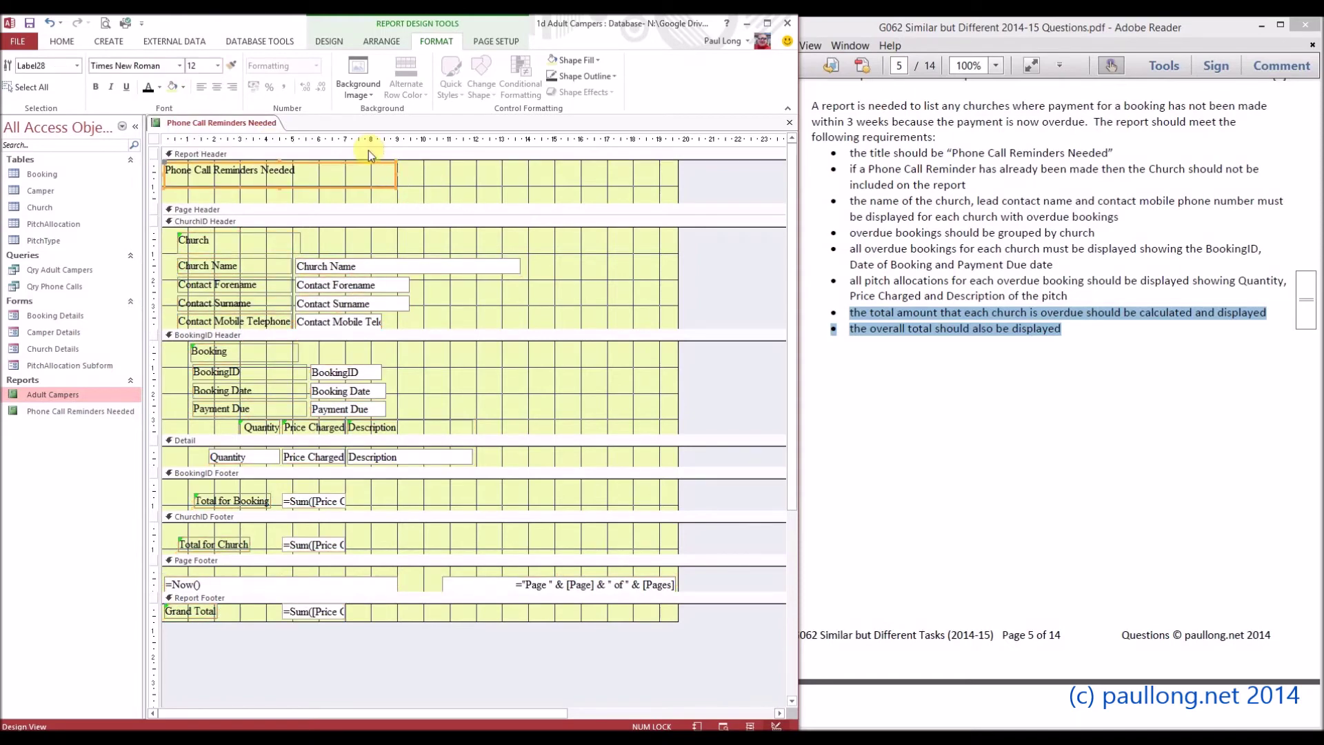
pyautogui.click(160, 88)
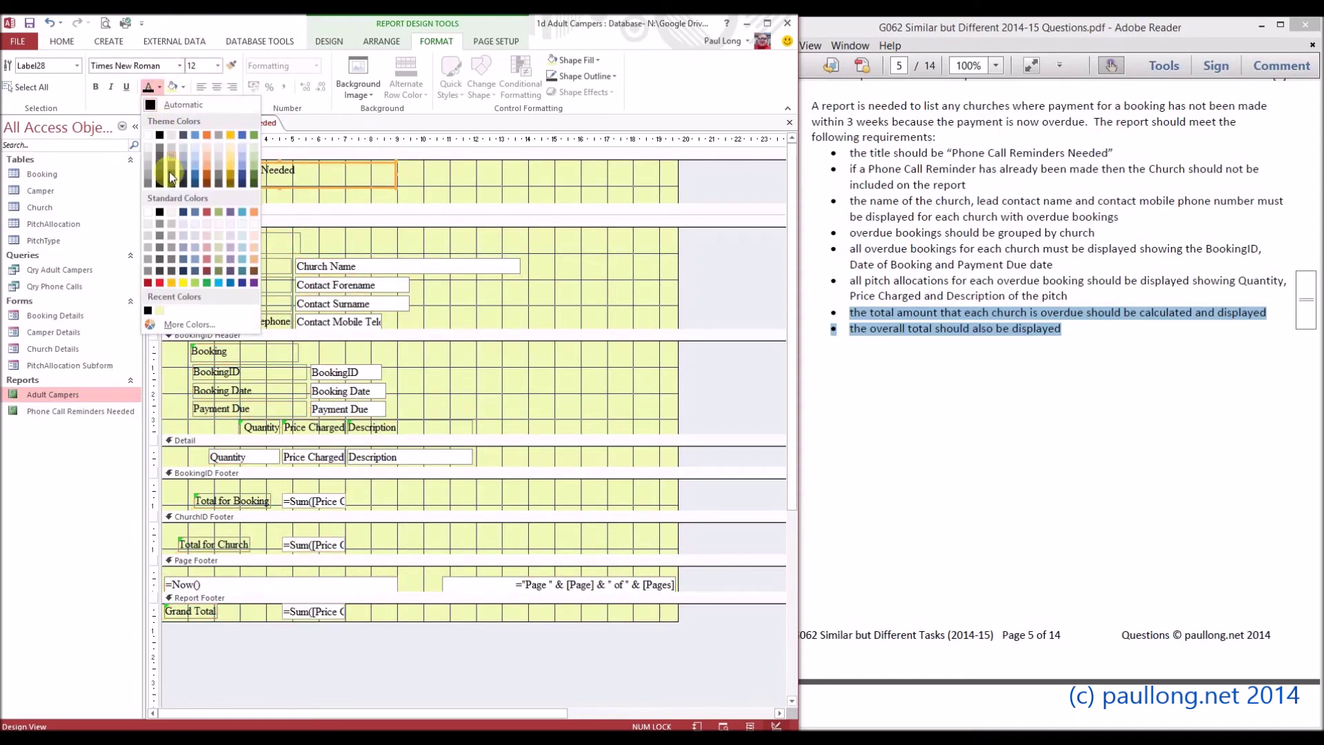
pyautogui.click(162, 282)
pyautogui.click(218, 65)
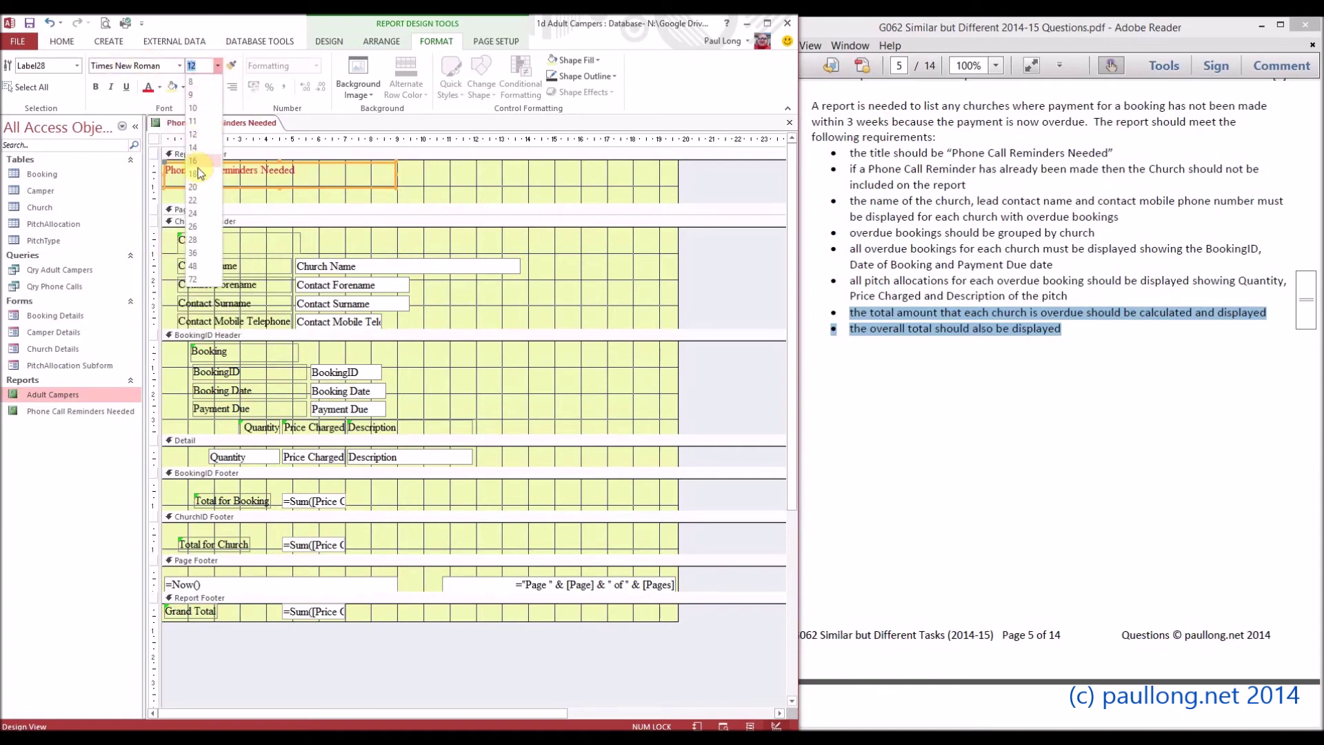
pyautogui.click(194, 213)
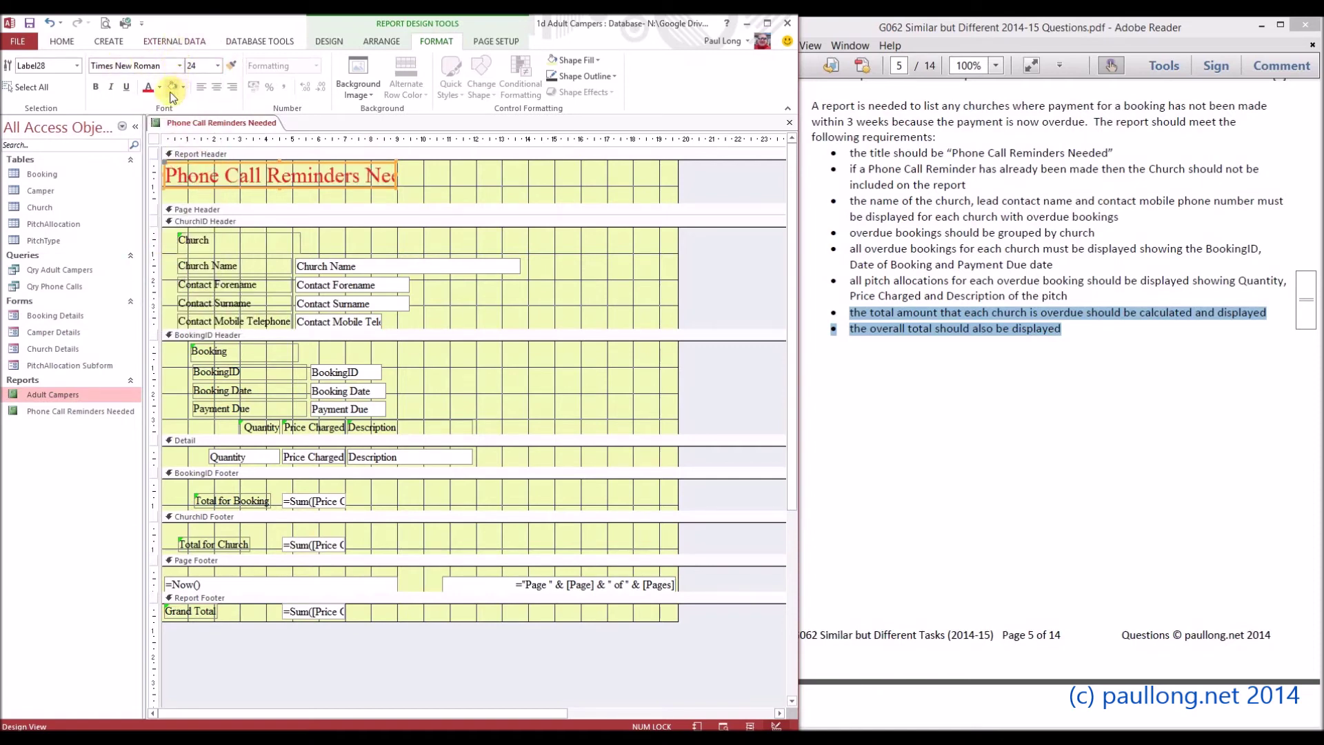
pyautogui.click(95, 87)
# - Format the Church and Booking labels as red, underlined 14-point text
pyautogui.click(255, 239)
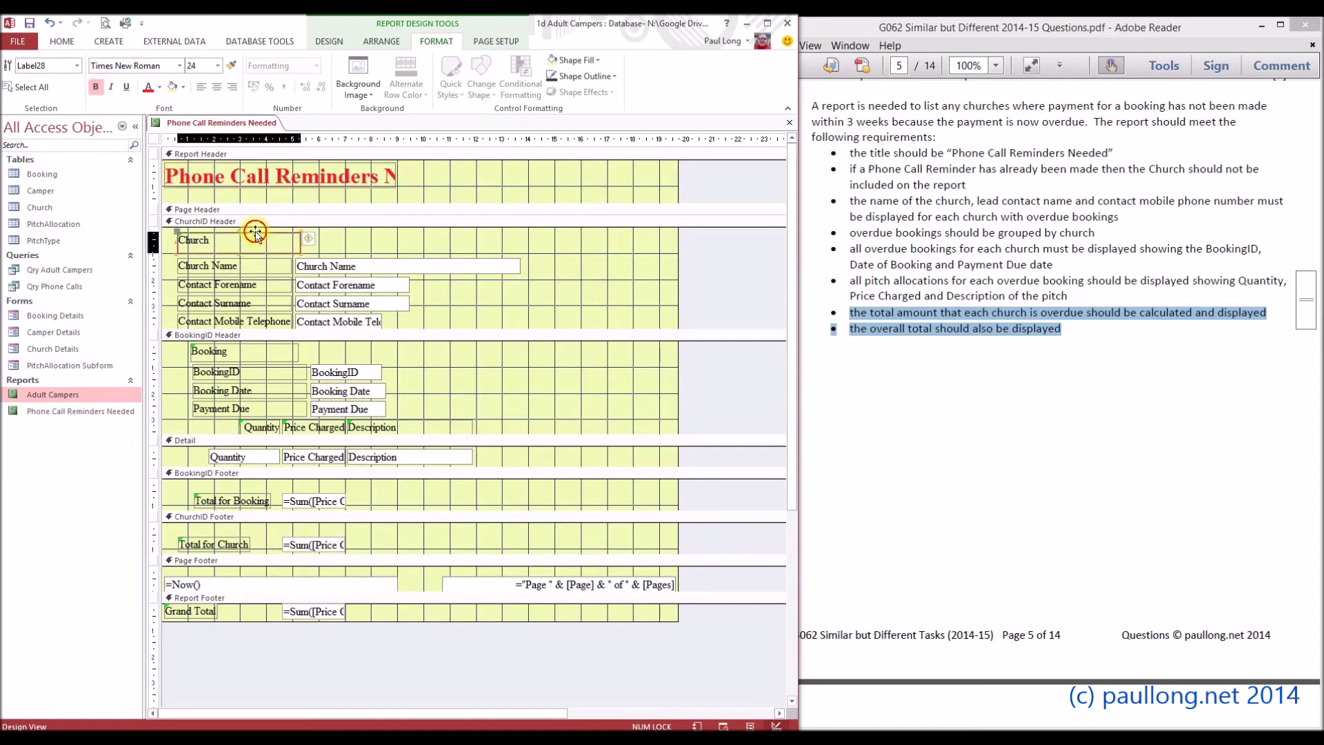
pyautogui.keyDown('shift'); pyautogui.click(235, 355); pyautogui.keyUp('shift')
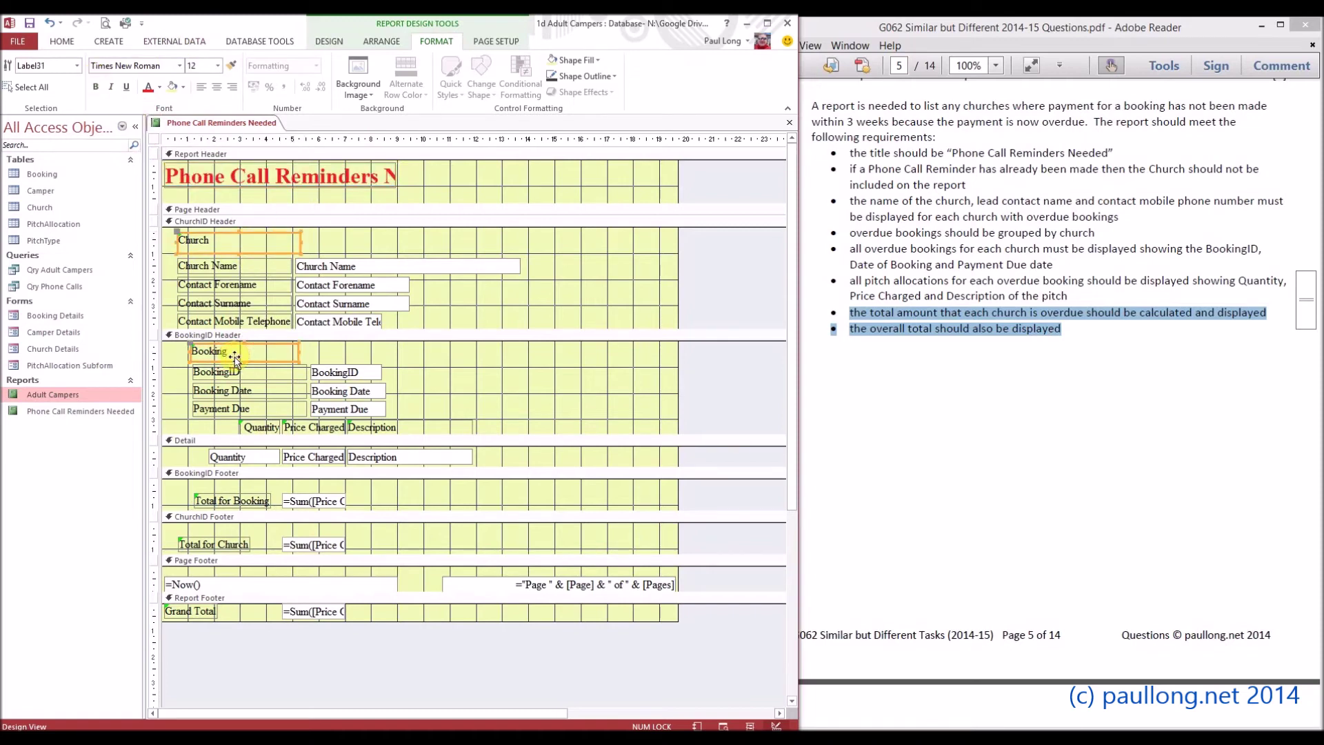
pyautogui.click(126, 87)
pyautogui.click(148, 87)
pyautogui.click(216, 66)
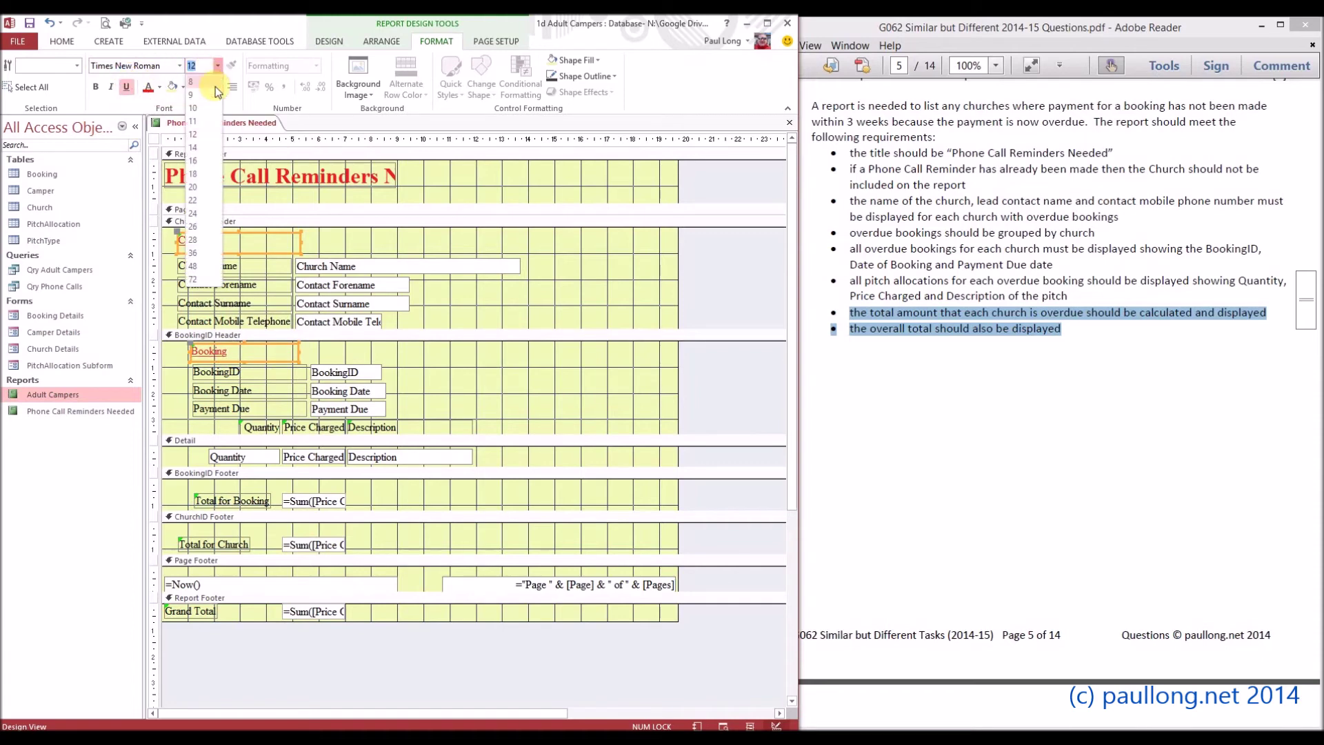
pyautogui.click(207, 148)
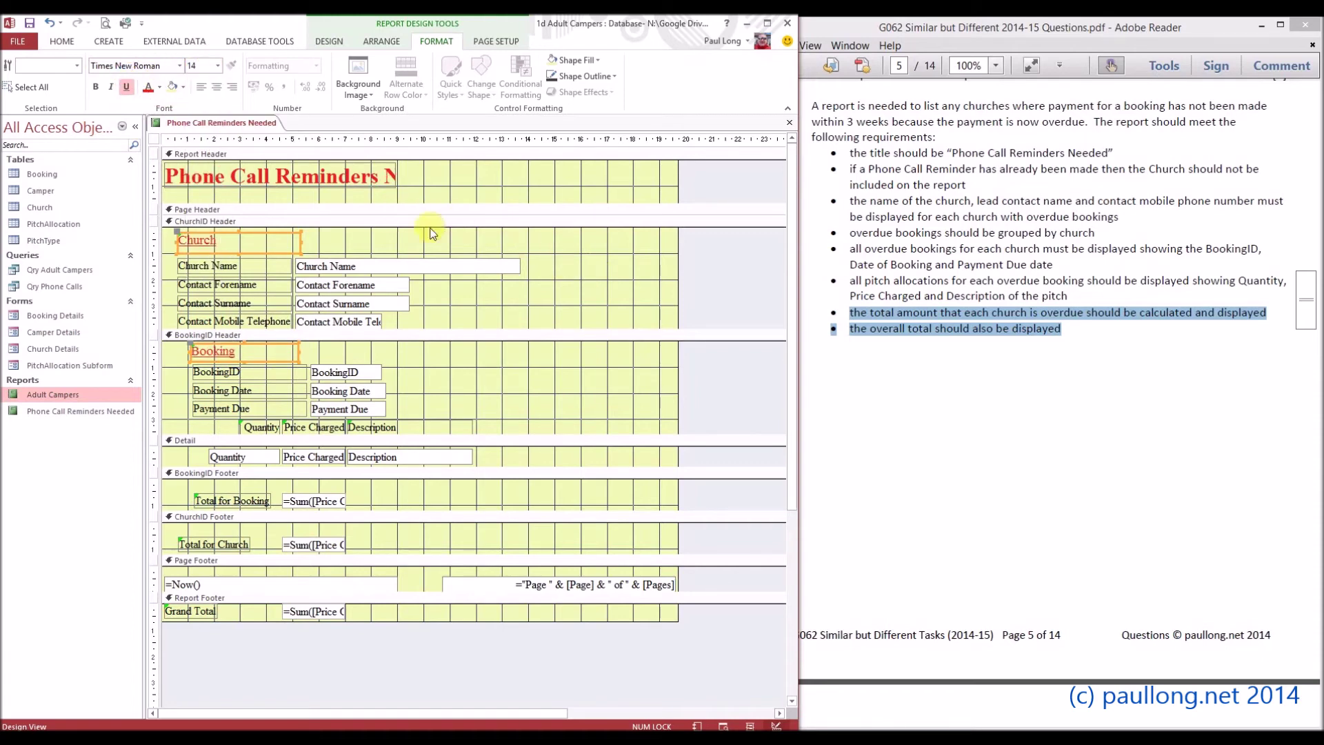
# - Widen the title label so its full wording shows
pyautogui.click(365, 183)
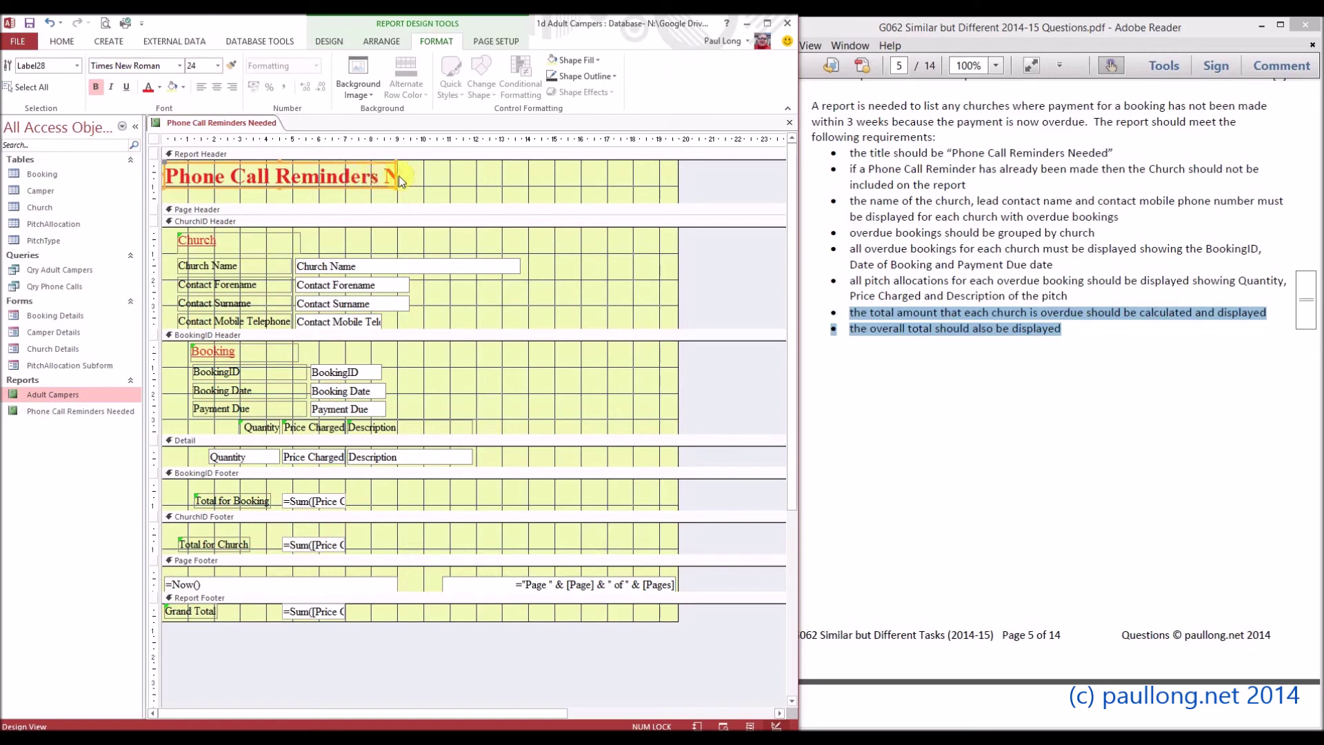
pyautogui.moveTo(399, 176); pyautogui.dragTo(515, 180)
pyautogui.click(414, 221)
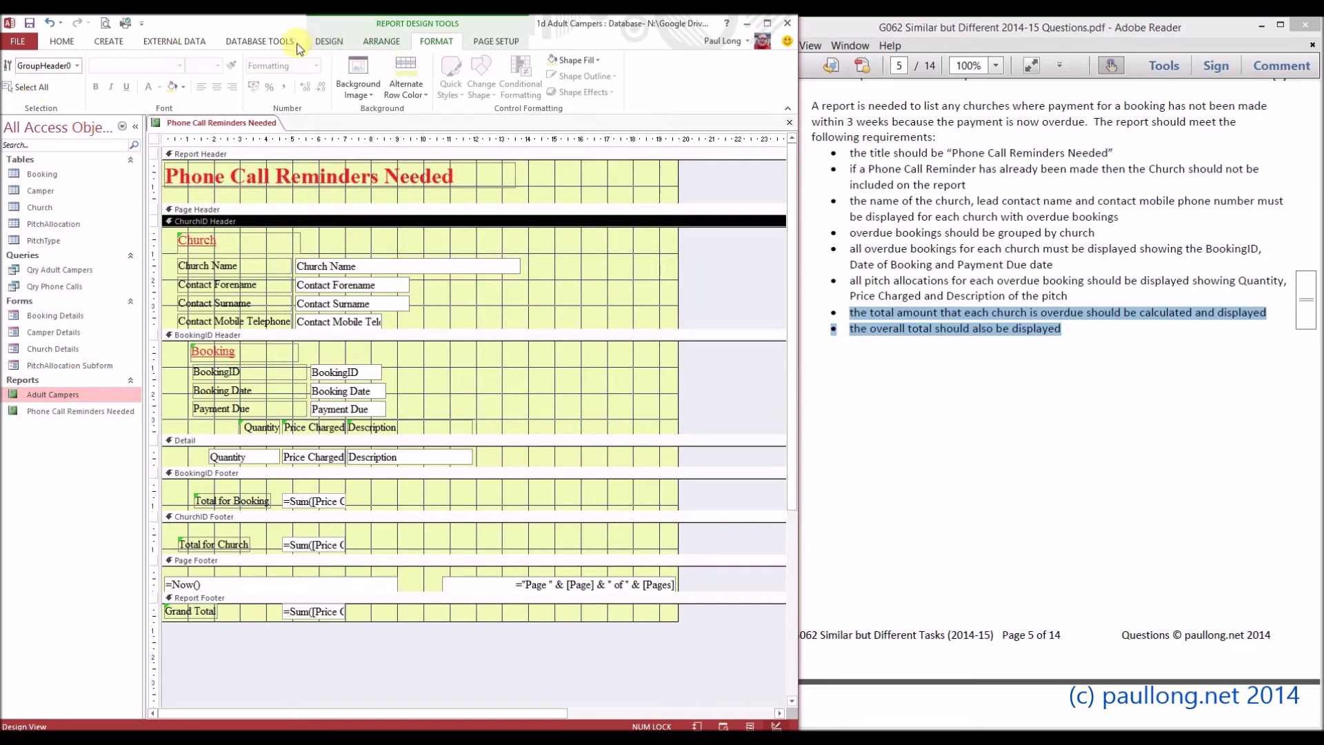
# - Print-preview the report through to page 2 with the £1,510.00 grand total
pyautogui.click(324, 41)
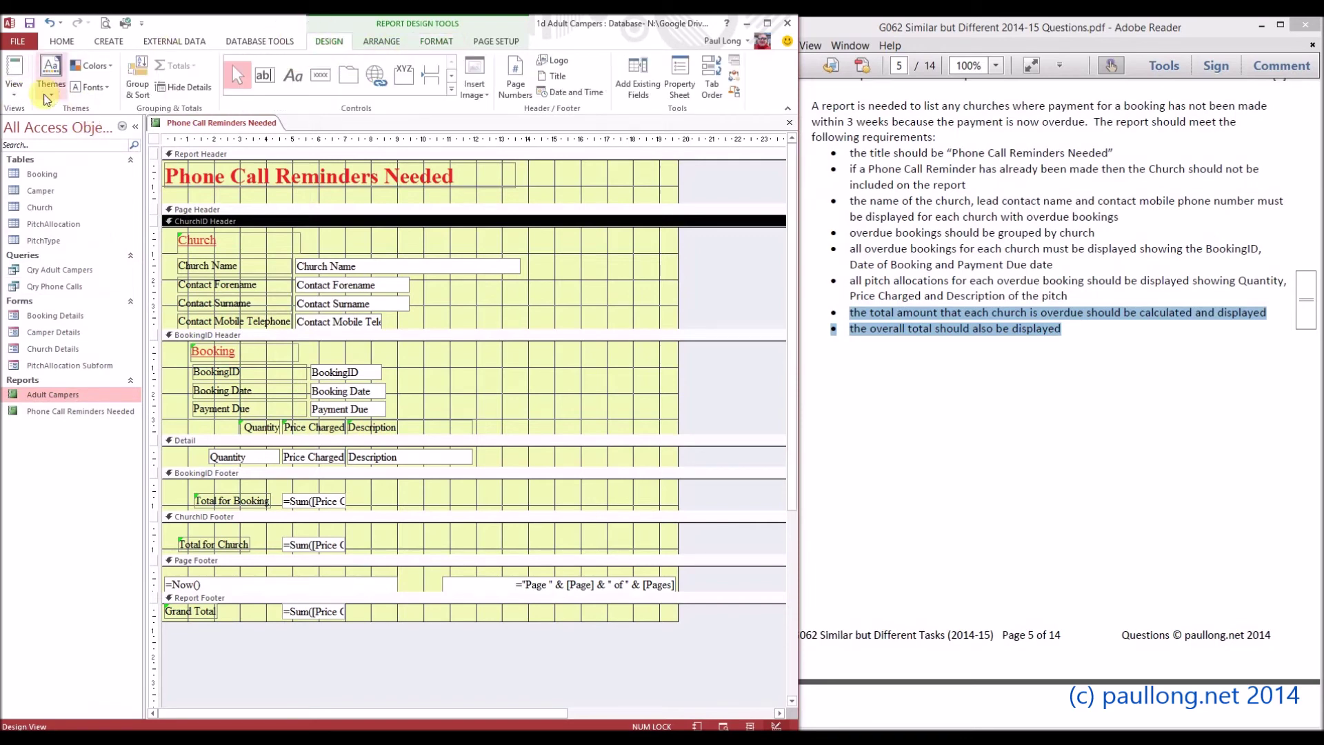
pyautogui.click(15, 88)
pyautogui.click(43, 146)
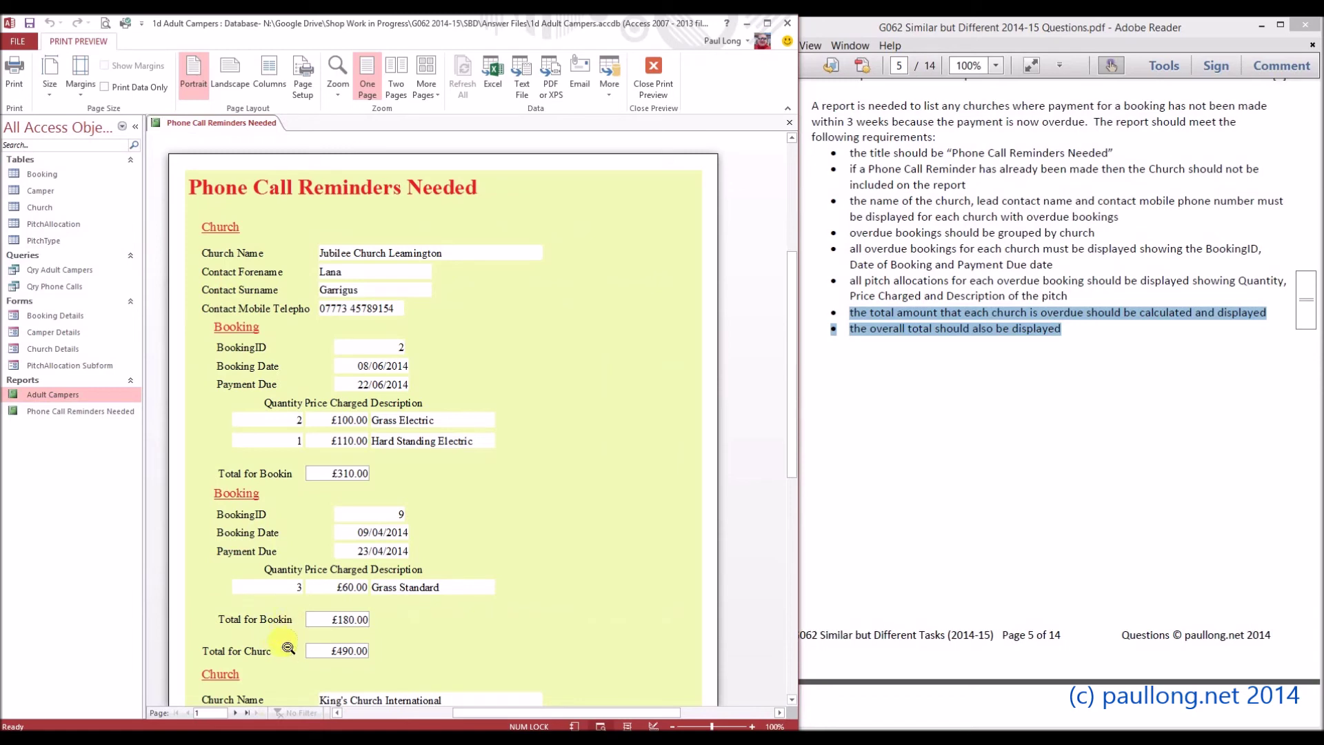
pyautogui.scroll(-3, 296, 649)
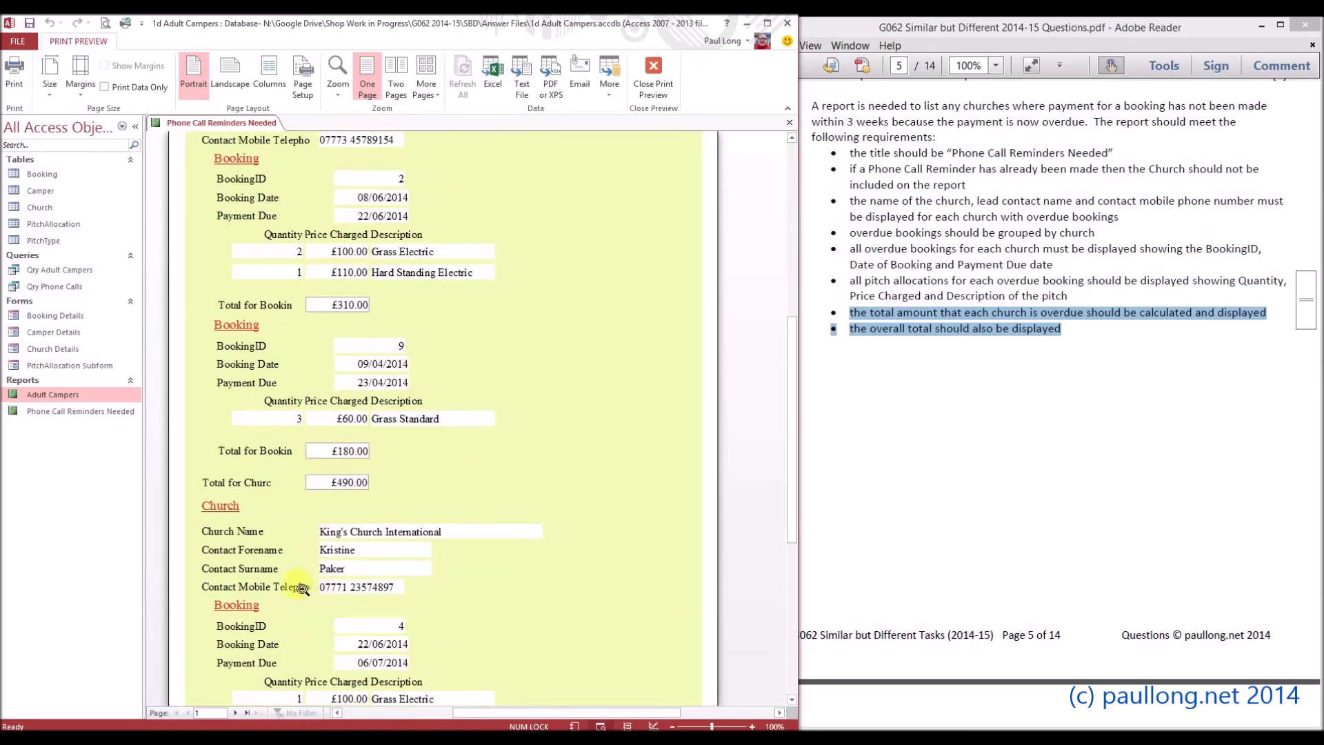
pyautogui.scroll(-3, 326, 591)
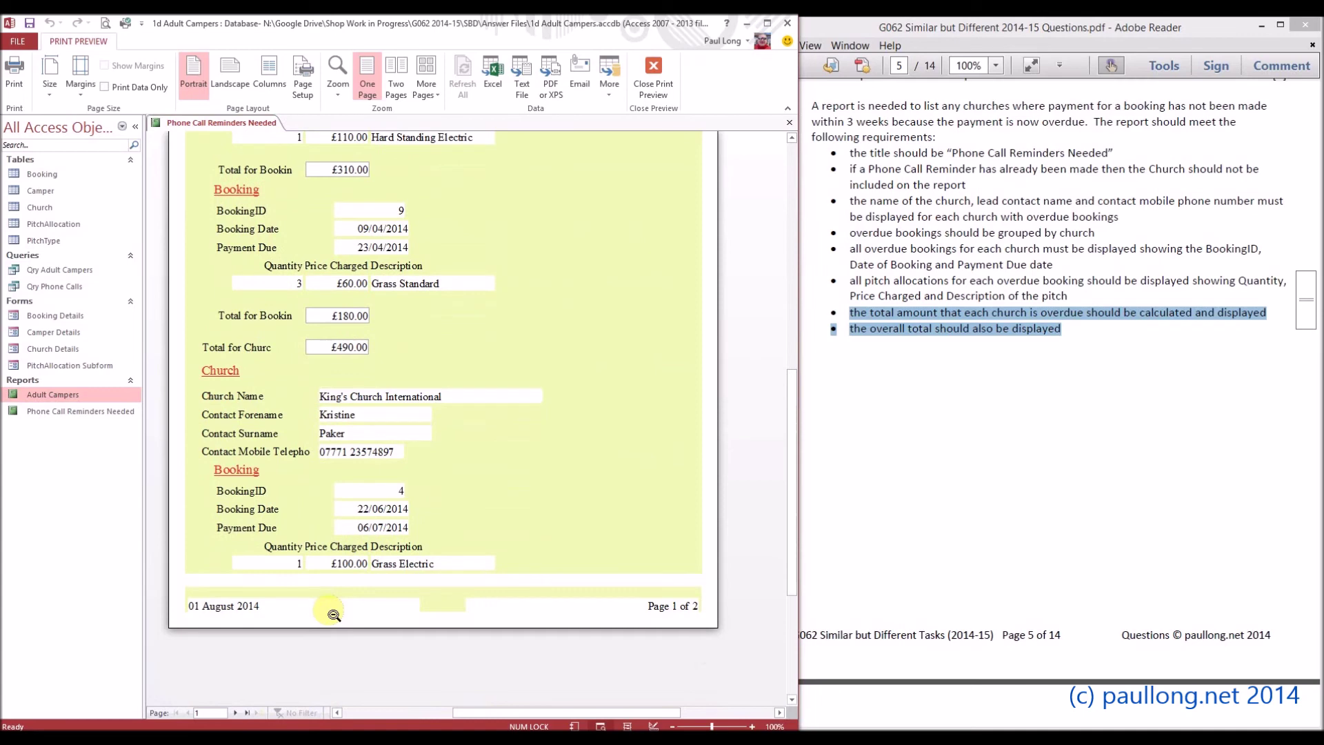
pyautogui.click(235, 714)
pyautogui.scroll(5, 373, 465)
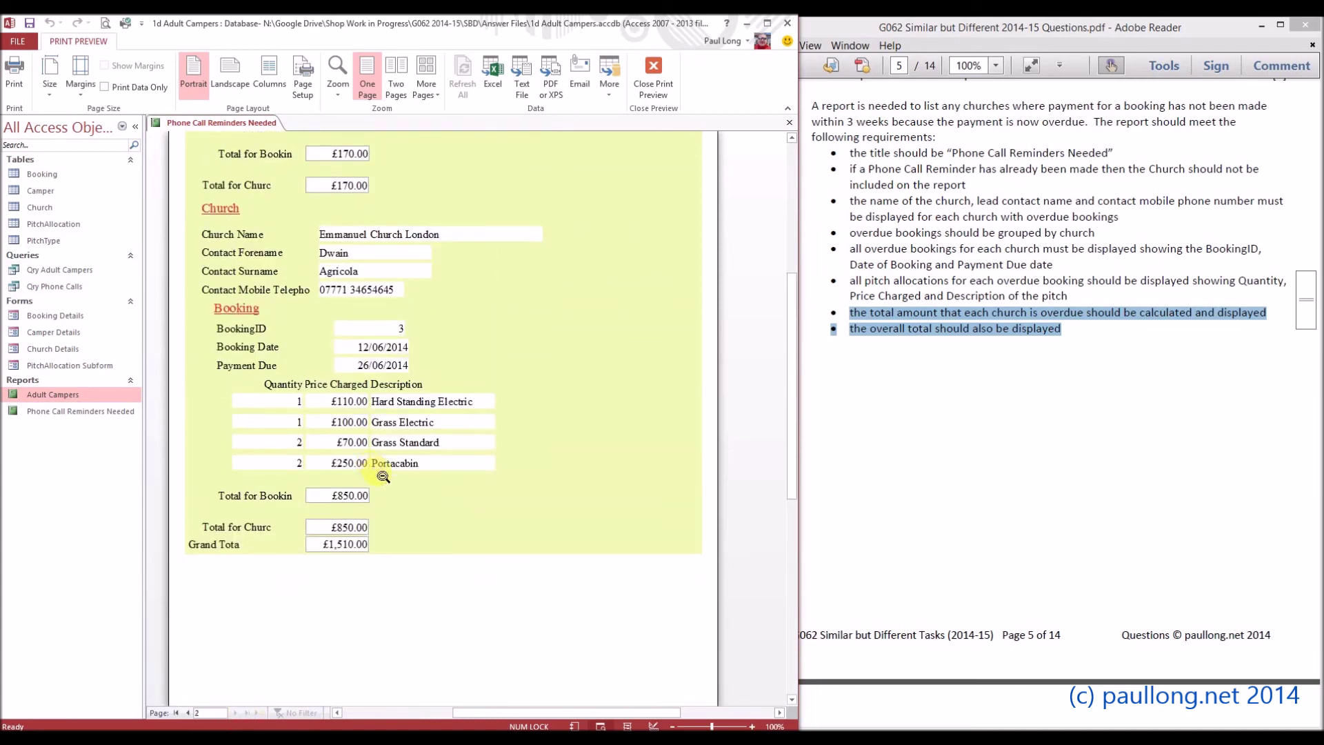
pyautogui.scroll(3, 383, 476)
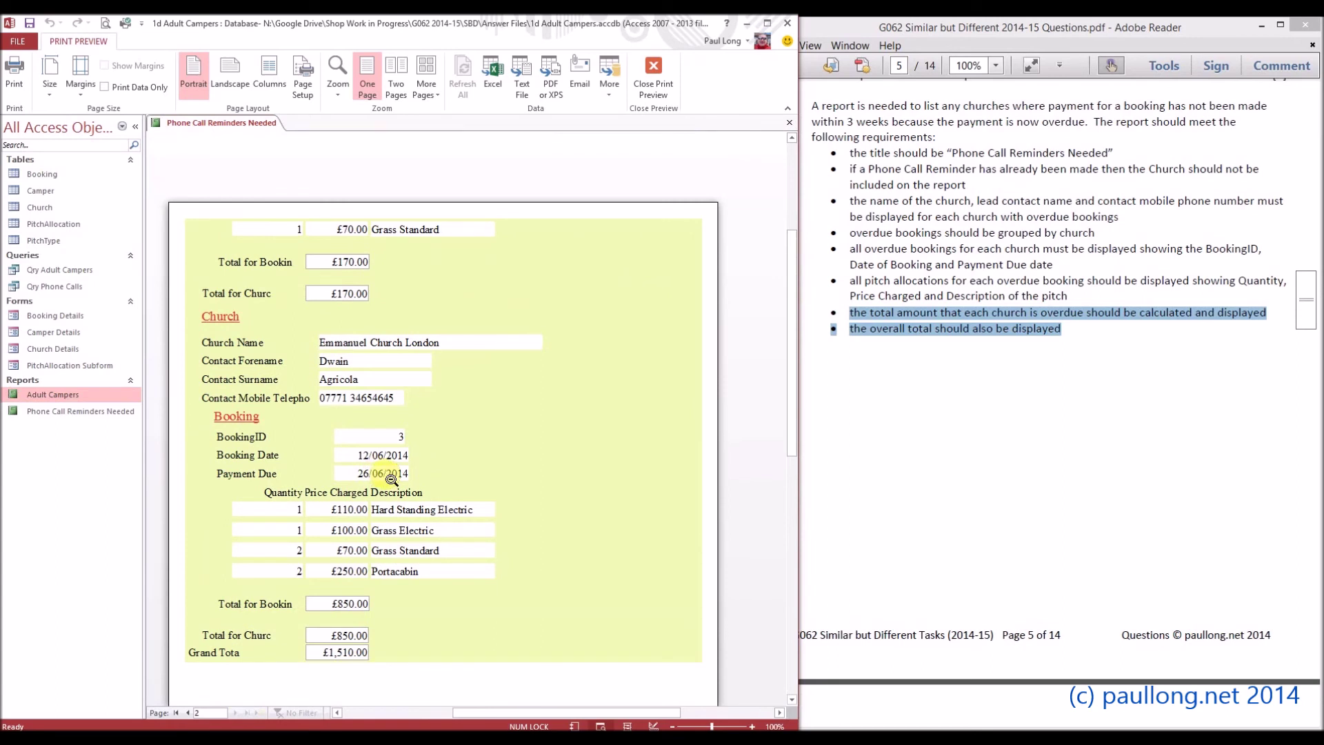
# - Bring the Adobe Reader requirements PDF, page 5 of 14, in front of the Access print preview
pyautogui.click(1081, 280)
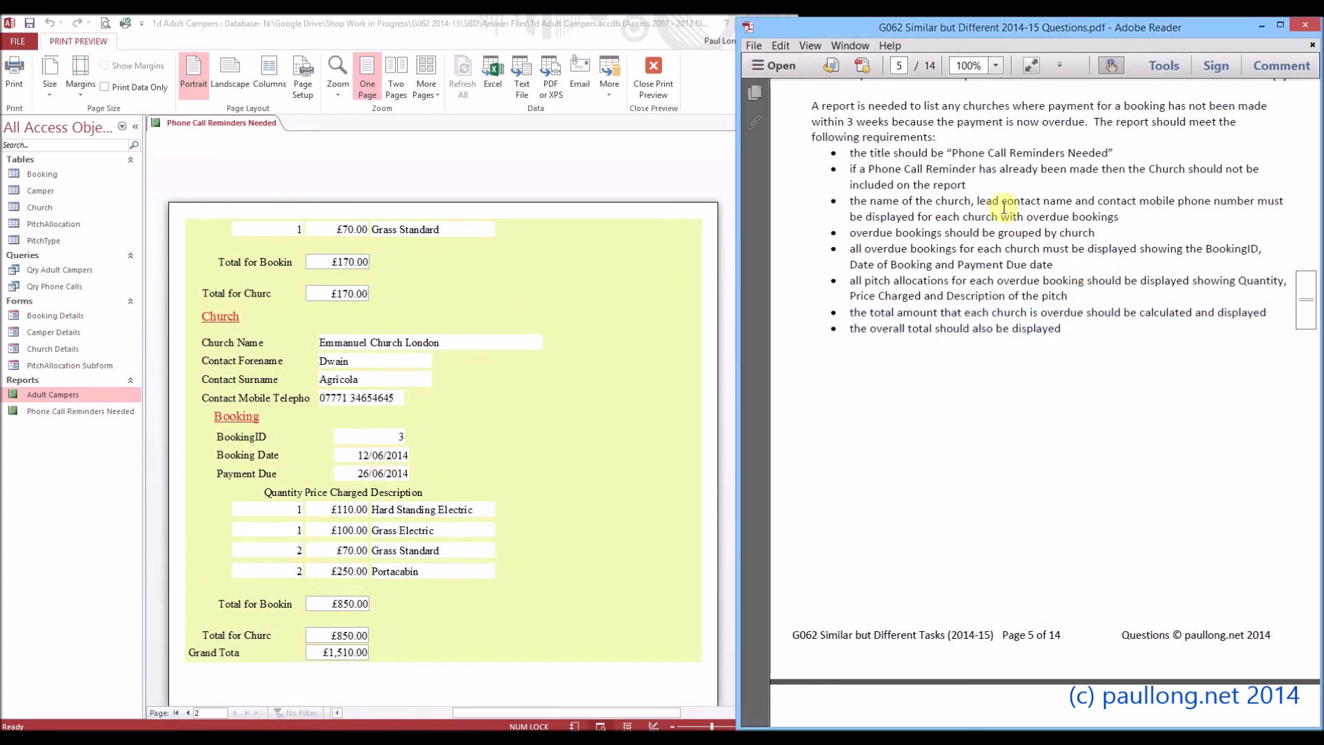